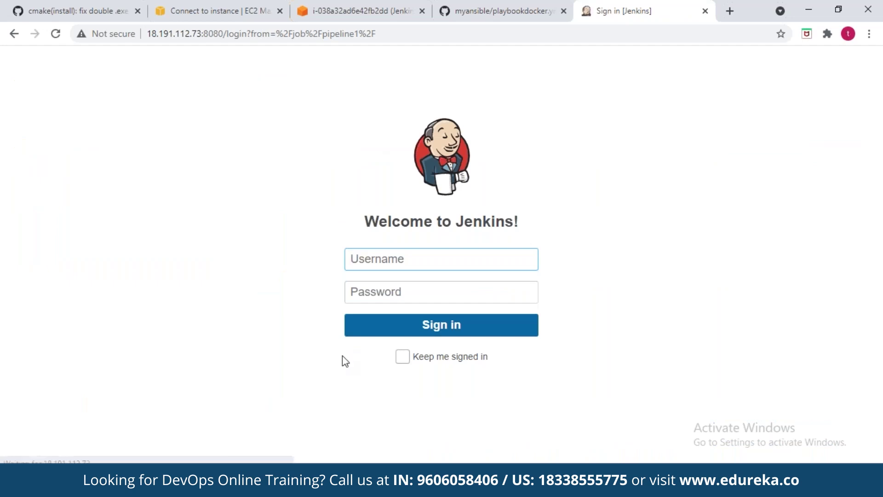
Step: Sign in to Jenkins with the admin account and dismiss Chrome's password warning
text(admin)
key(Tab)
text(admin)
key(Return)
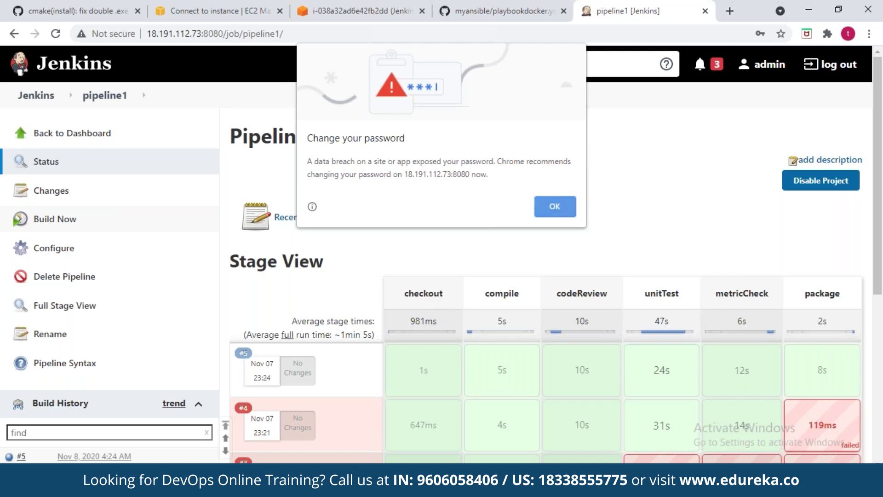
click(555, 202)
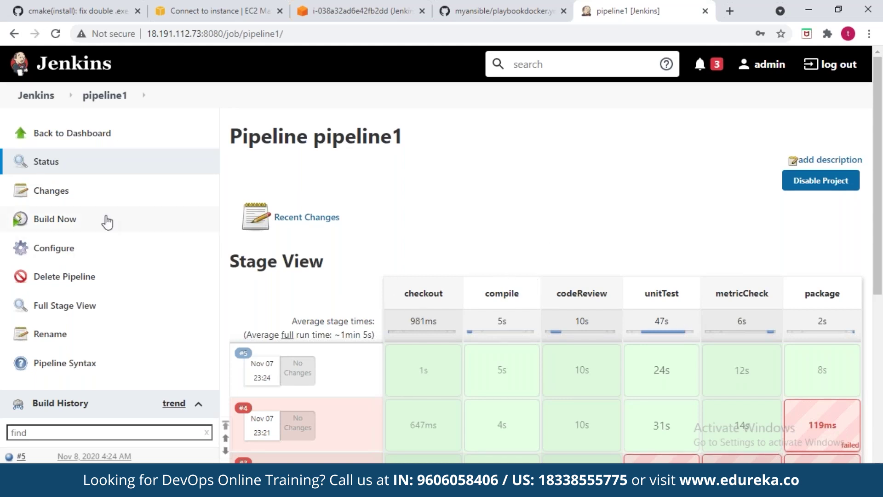
click(96, 248)
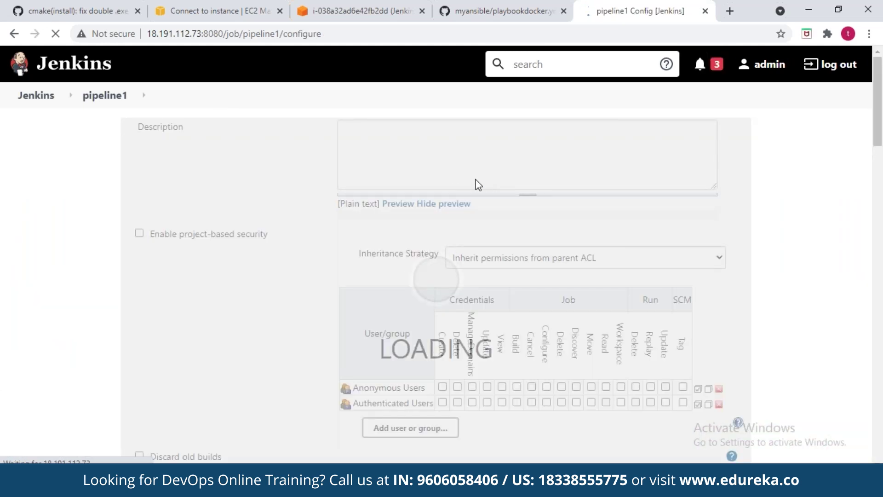
click(413, 135)
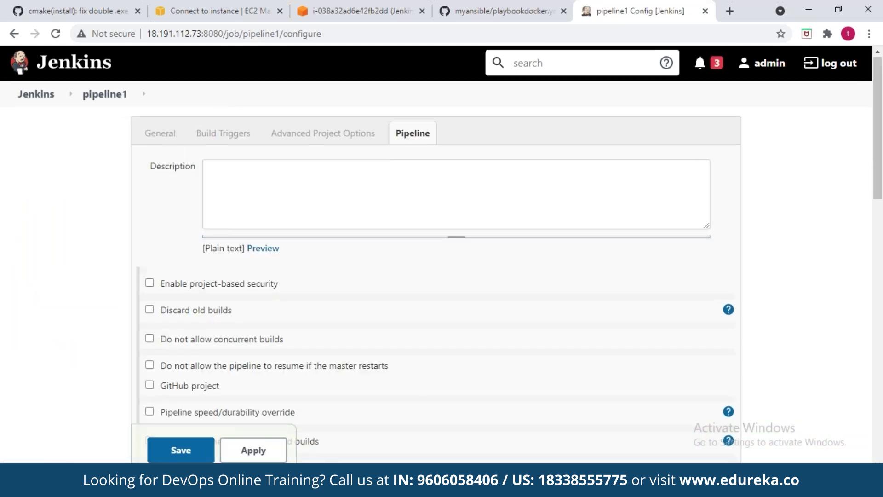
double_click(365, 232)
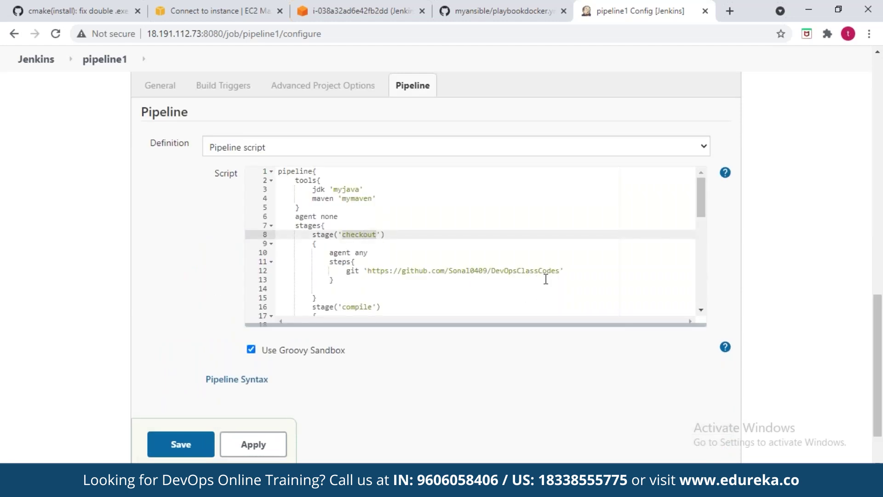
drag(706, 209, 712, 288)
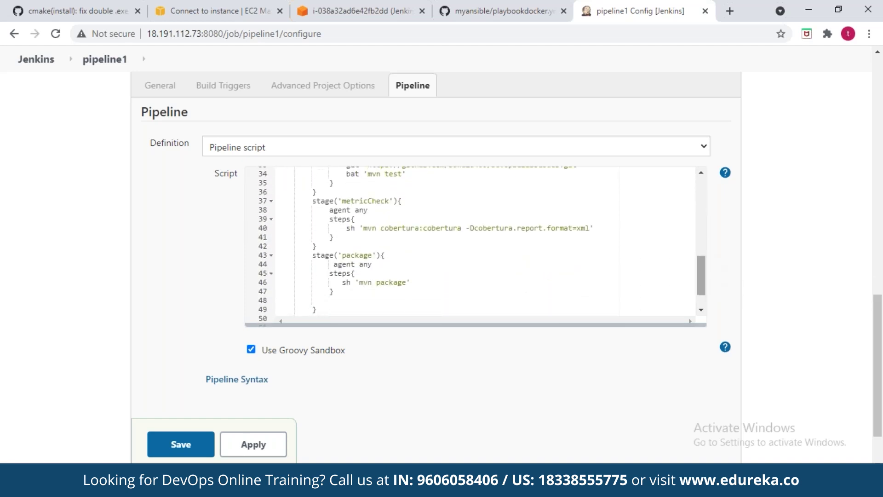
click(98, 61)
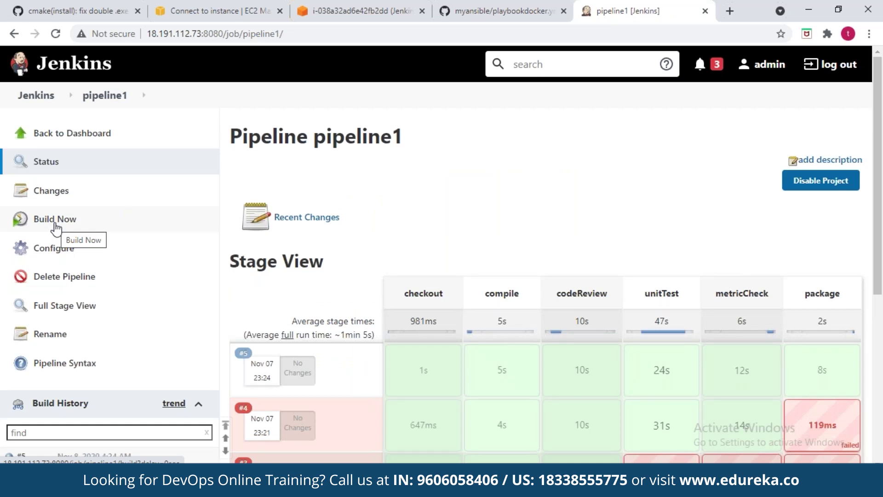
Step: Start build #6 of pipeline1 and open its console output at the git checkout lines
click(55, 225)
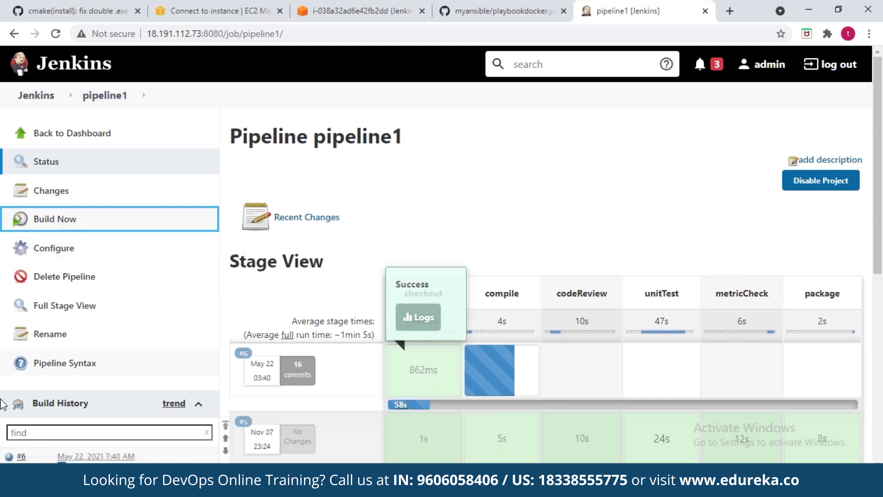
click(8, 457)
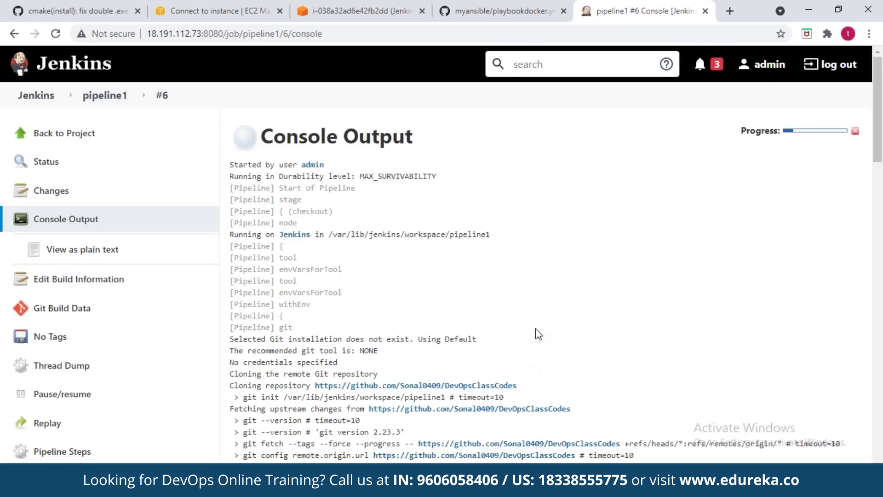
drag(378, 351, 277, 354)
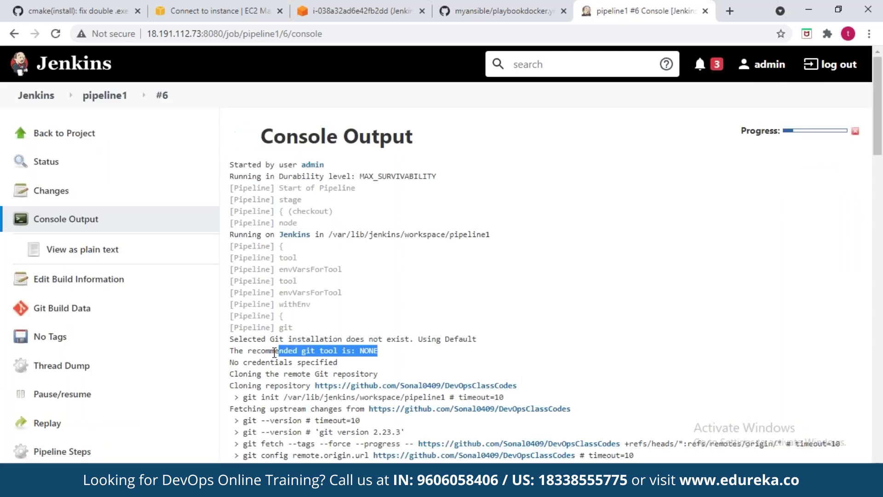
click(643, 323)
Step: Read down build #6's log past the mvn compile BUILD SUCCESS into codeReview
scroll(645, 327, down, 7)
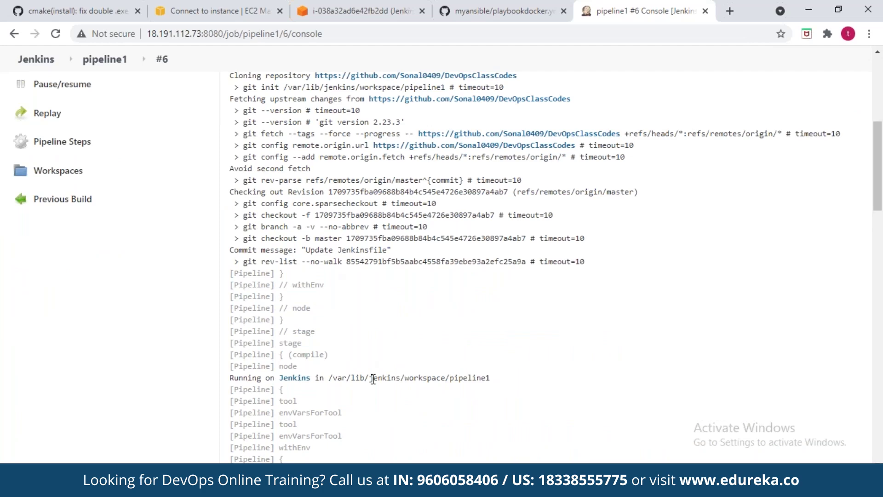
scroll(370, 377, down, 3)
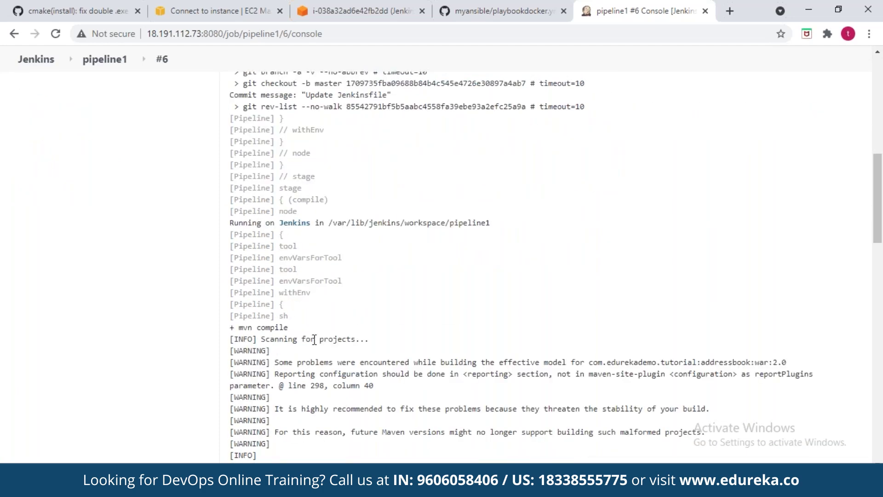
double_click(242, 328)
click(333, 385)
scroll(333, 385, down, 7)
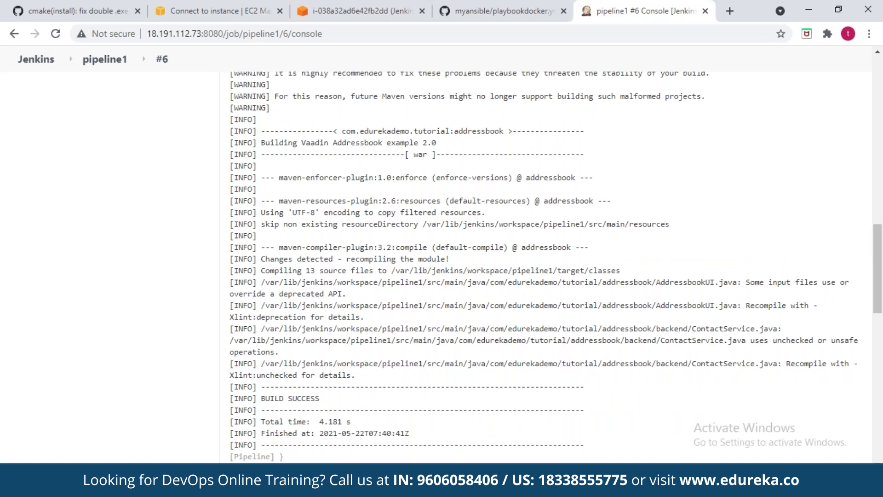
scroll(332, 385, down, 7)
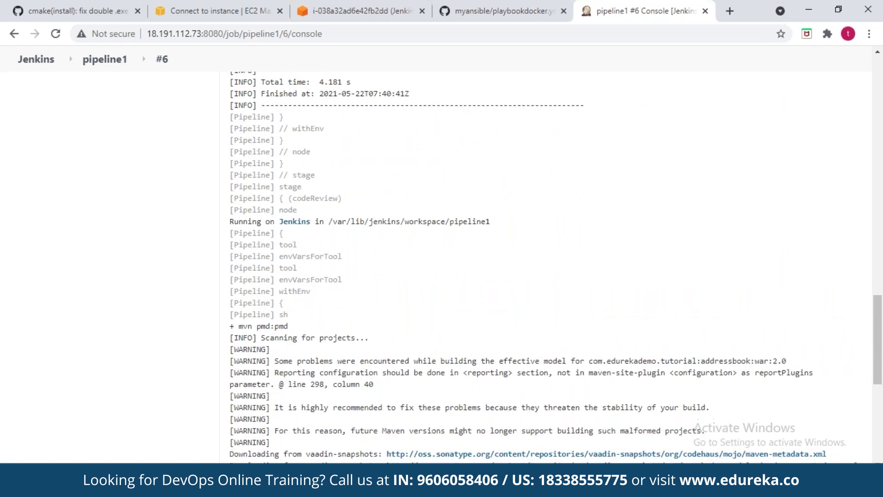
scroll(332, 385, down, 7)
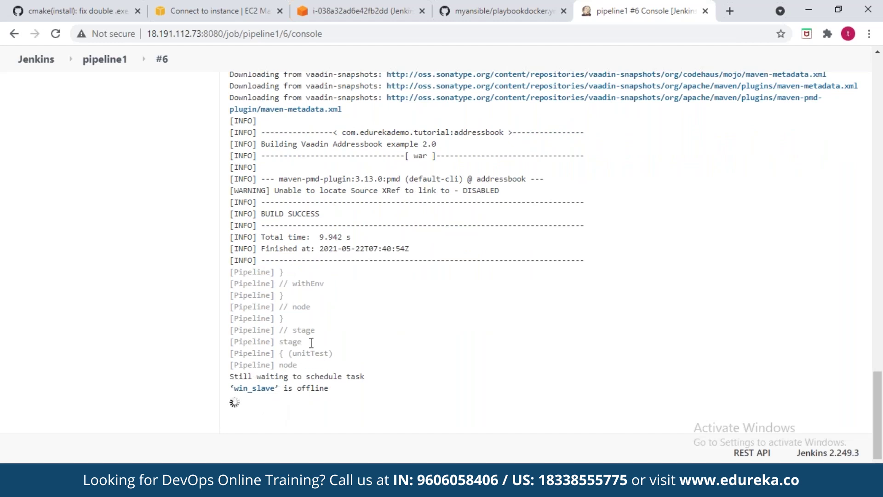
Step: Watch build #6 move through pipeline1's Stage View up to unitTest
click(108, 65)
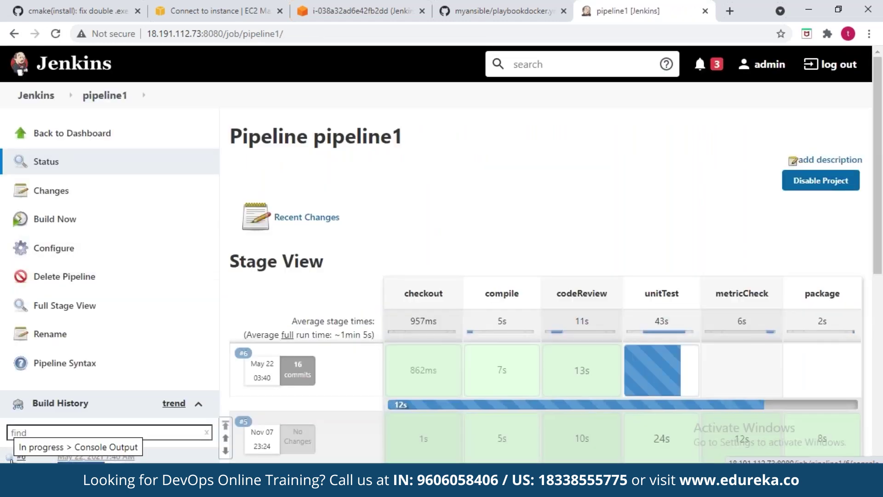
mouse_move(693, 388)
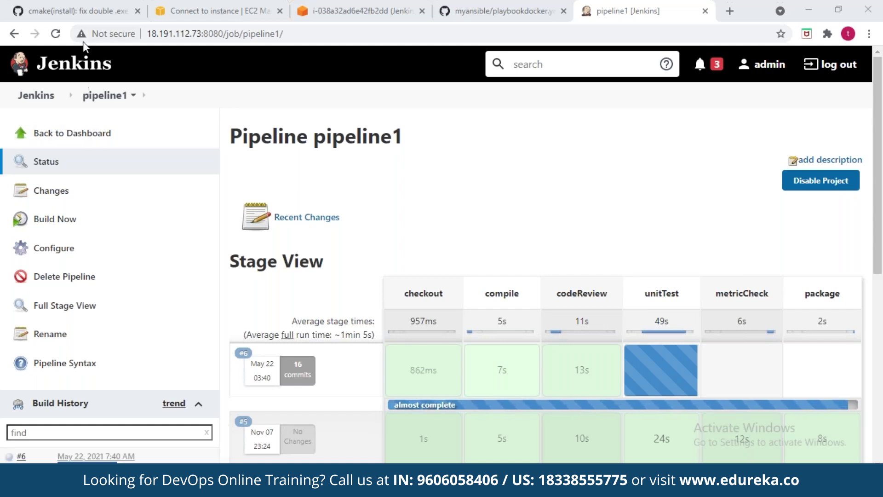
mouse_move(423, 368)
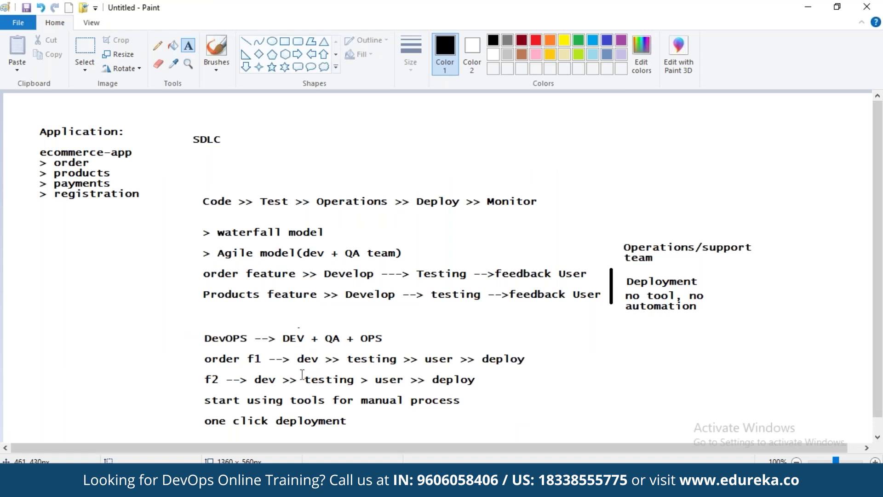
Step: Write 'dev --> test --> stagging --> production' at the canvas top, fixing the typo and missing arrow
click(368, 109)
click(368, 109)
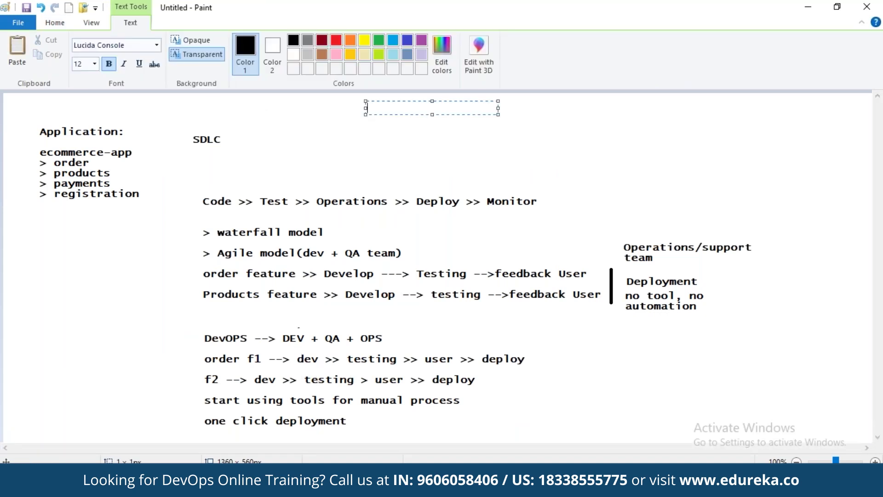
text(dev --> te)
text(stagging)
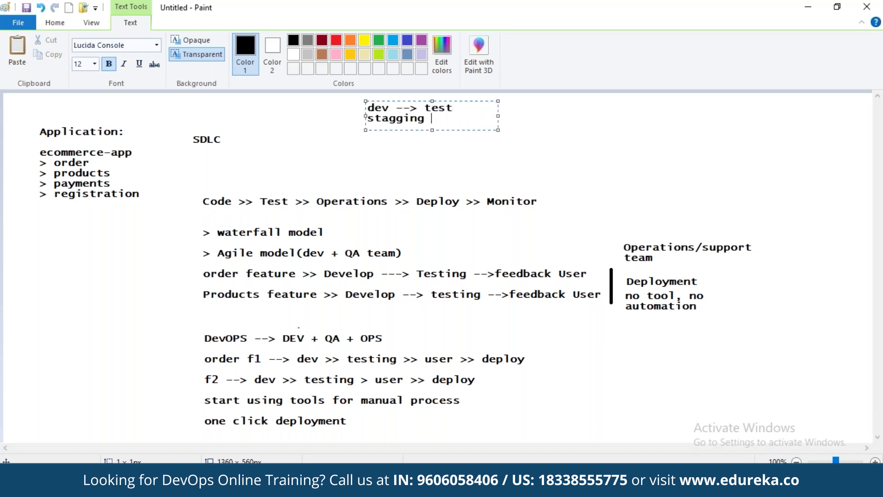
text( --> priodct)
key(BackSpace)
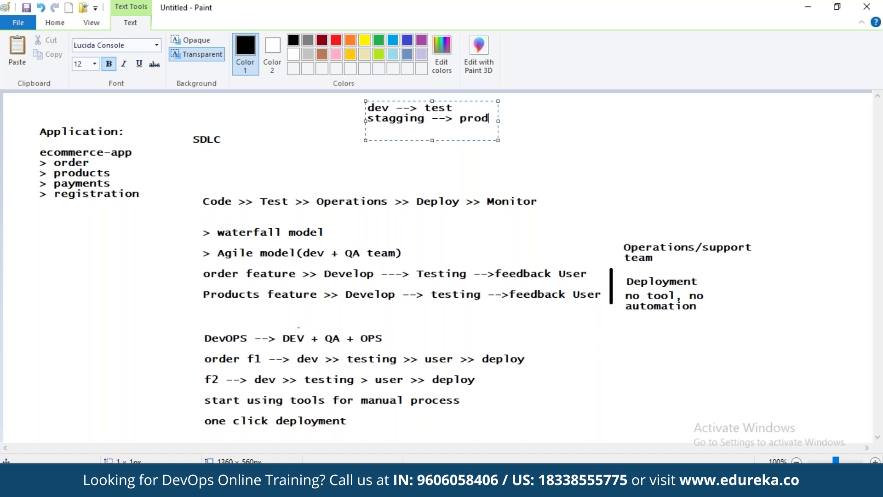
text(ction)
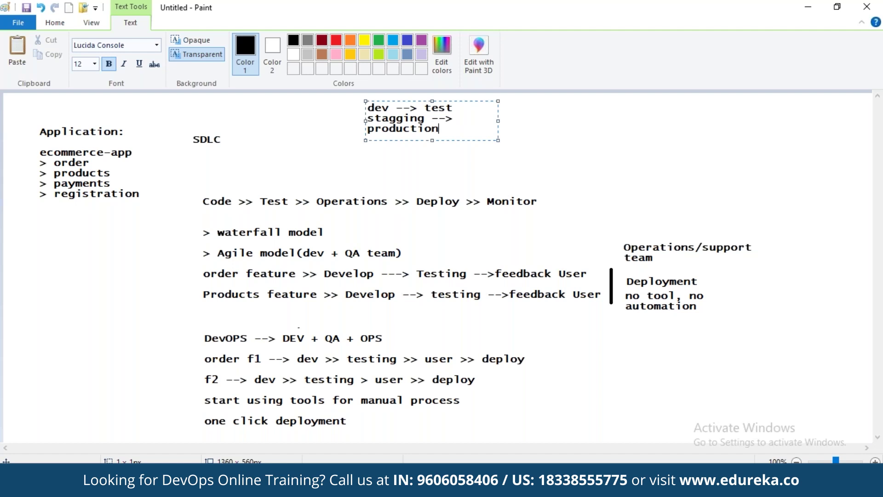
drag(498, 120, 735, 120)
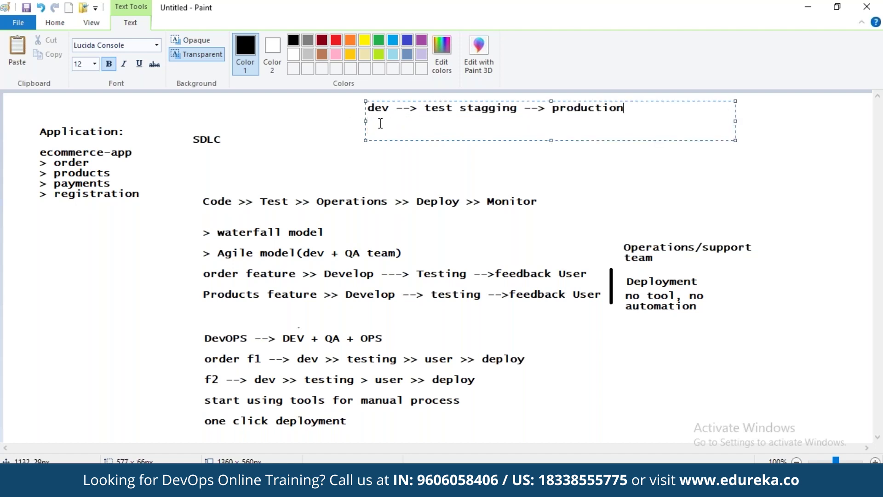
click(459, 107)
text(-->)
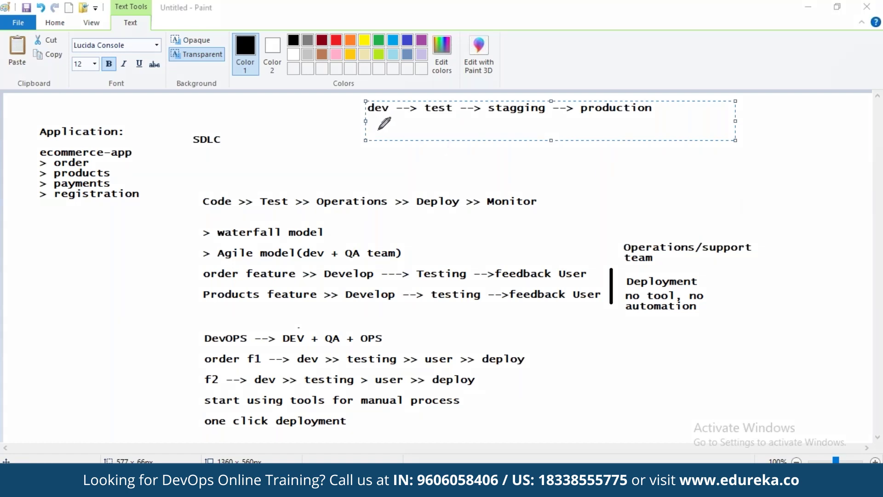
Step: Underline dev --> test --> stagging as 'delivery' and draw a purple arrow to production
drag(366, 121, 549, 118)
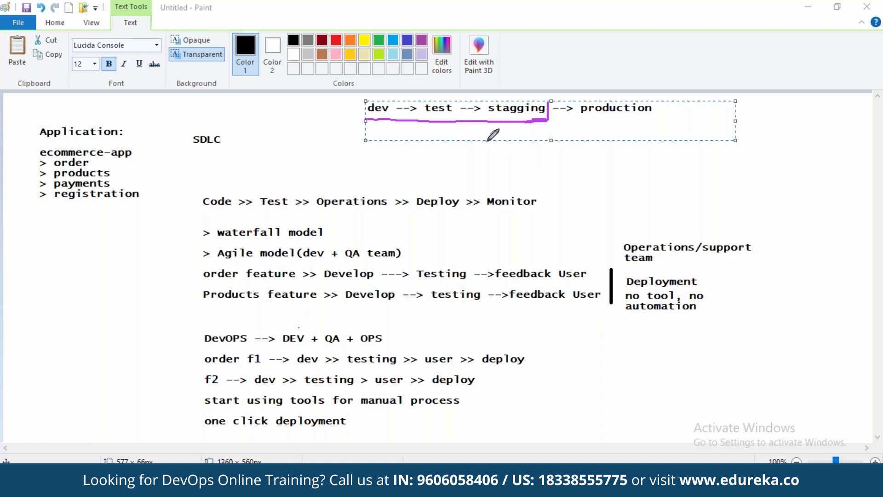
mouse_move(430, 131)
mouse_down()
mouse_move(455, 138)
mouse_move(531, 131)
mouse_move(534, 123)
mouse_up()
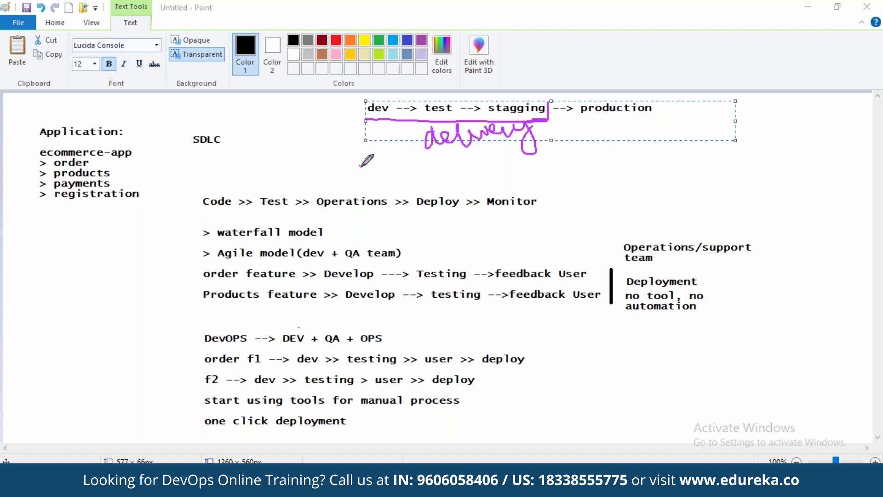
drag(360, 166, 446, 166)
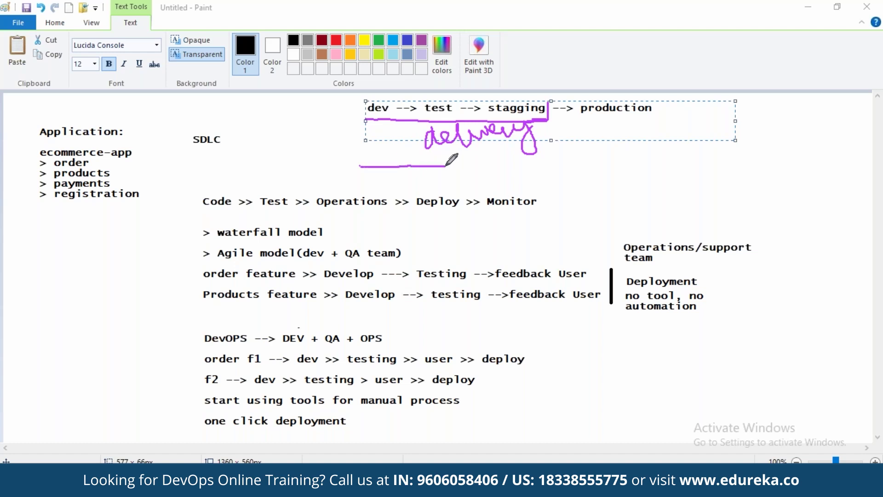
drag(445, 166, 541, 168)
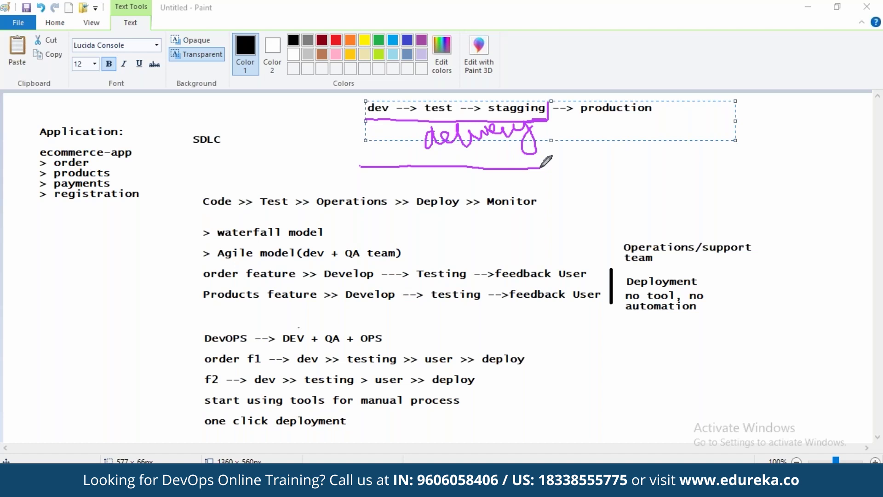
mouse_move(541, 168)
mouse_down()
mouse_move(661, 162)
mouse_move(650, 156)
mouse_move(666, 163)
mouse_move(653, 171)
mouse_up()
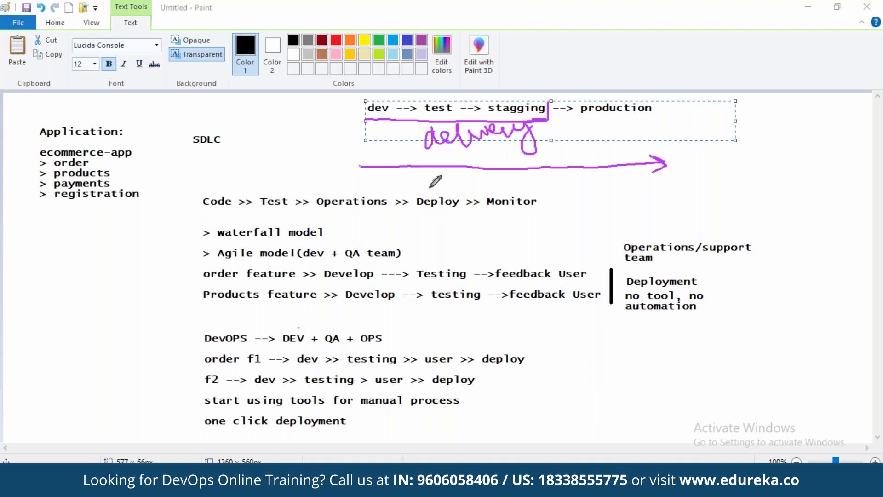
Step: Label the arrow 'tool' and 'deployment', underline deployment, then minimize Paint
mouse_move(420, 172)
mouse_down()
mouse_move(432, 186)
mouse_move(478, 193)
mouse_up()
drag(394, 193, 420, 184)
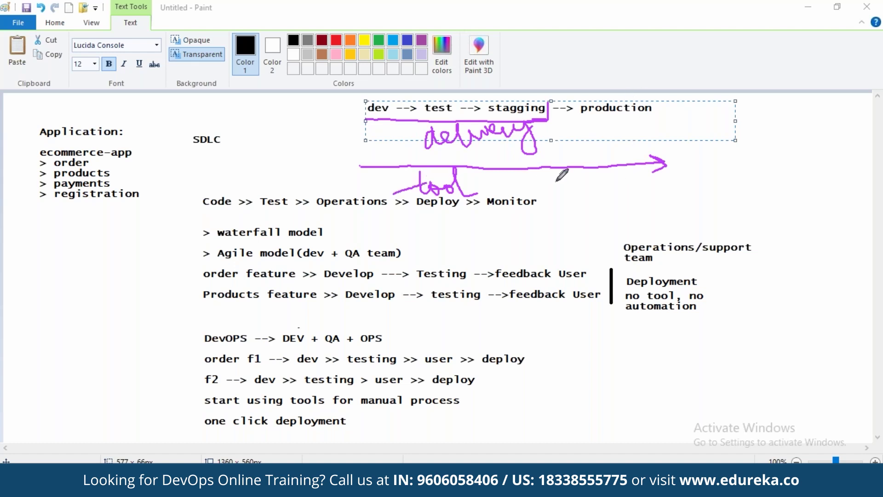
mouse_move(558, 175)
mouse_down()
mouse_move(607, 220)
mouse_move(610, 179)
mouse_move(654, 179)
mouse_move(668, 192)
mouse_move(670, 179)
mouse_move(696, 171)
mouse_move(703, 138)
mouse_move(717, 164)
mouse_move(712, 150)
mouse_move(683, 160)
mouse_up()
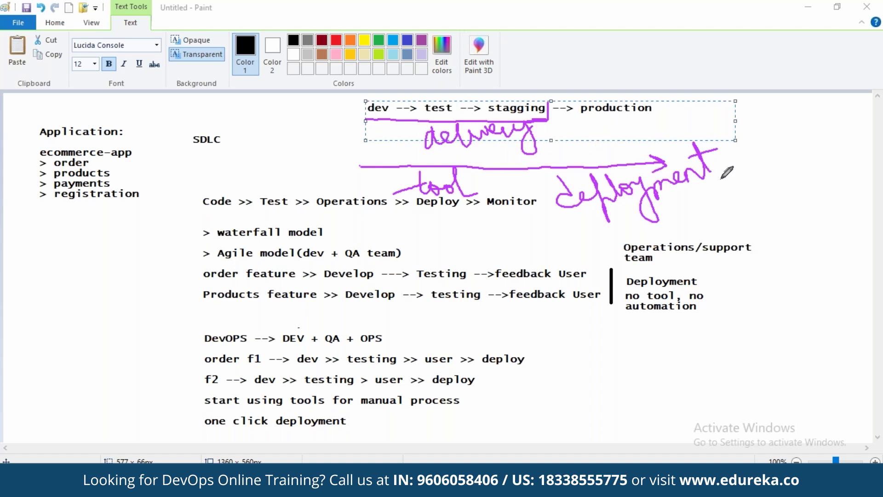
drag(681, 205, 730, 180)
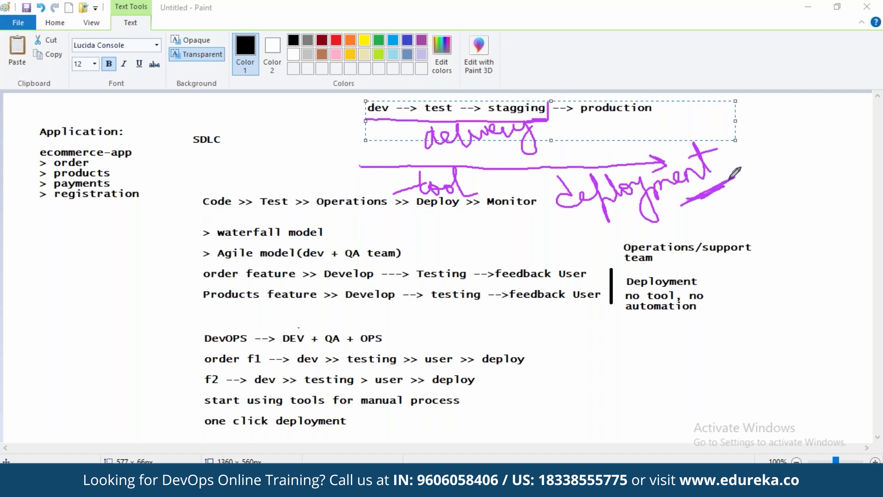
click(812, 6)
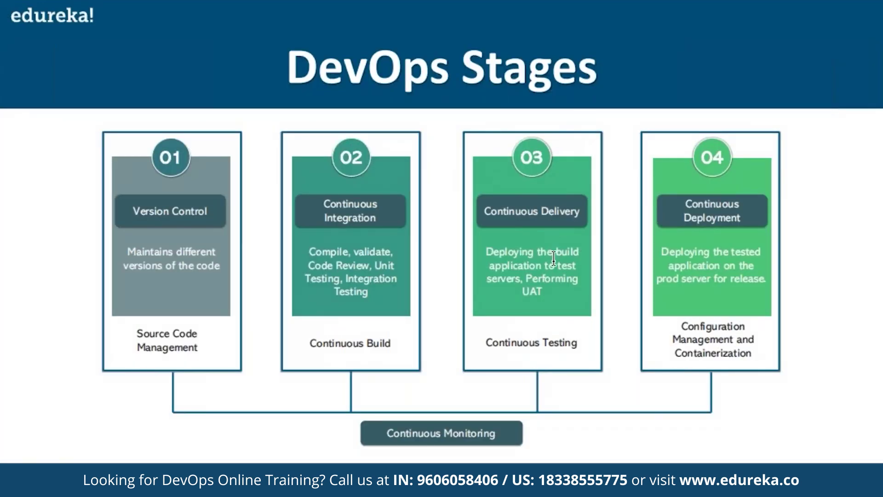
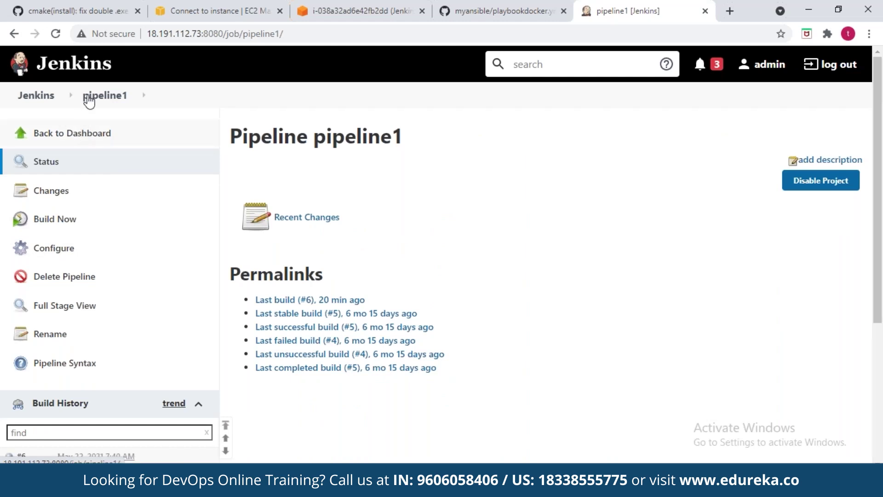
Step: Refresh pipeline1, then go back to the Jenkins Dashboard with pipeline1 #6 queued
click(94, 96)
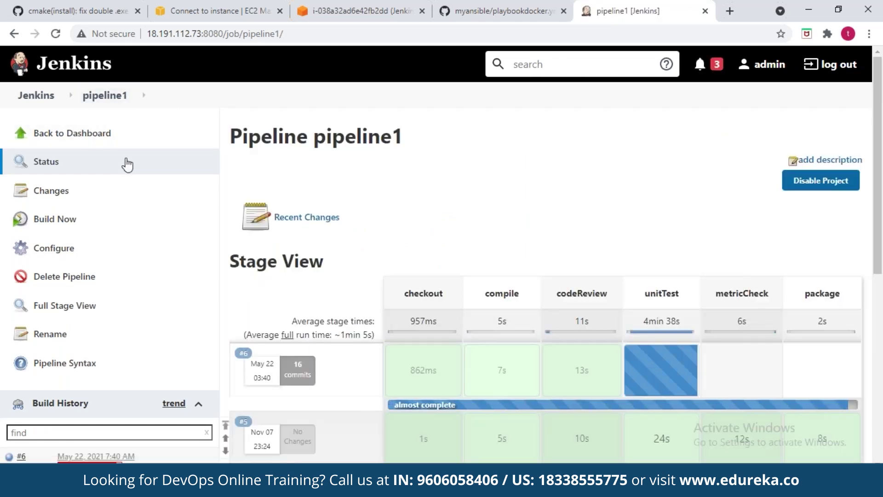
click(37, 96)
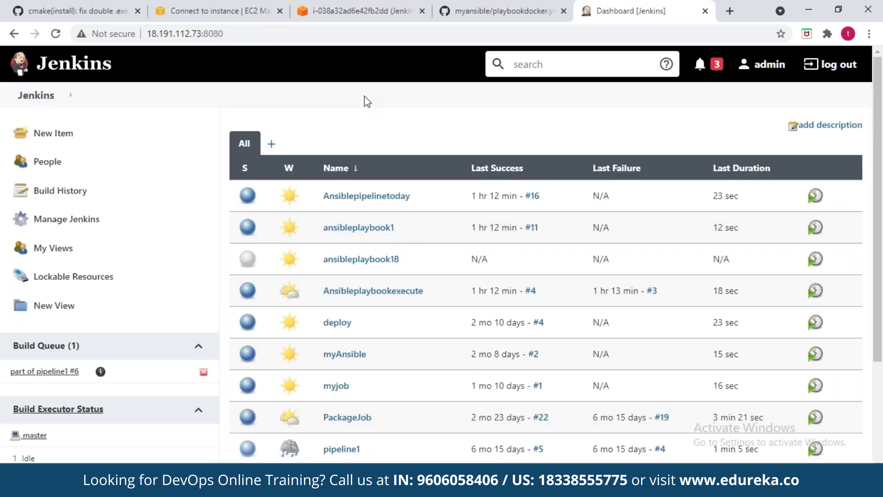
Step: Show playbookdocker.yml and highlight the webservers hosts, install tomcat task and start docker task
click(477, 18)
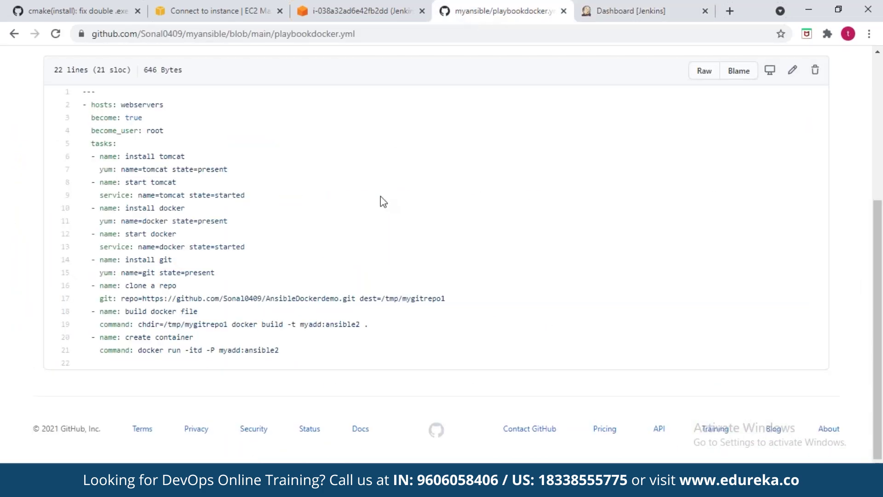
scroll(386, 183, up, 1)
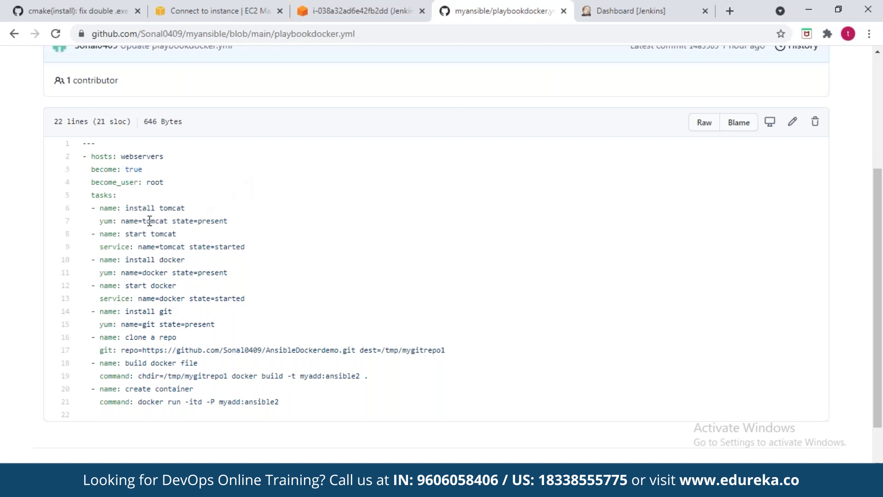
drag(117, 208, 231, 224)
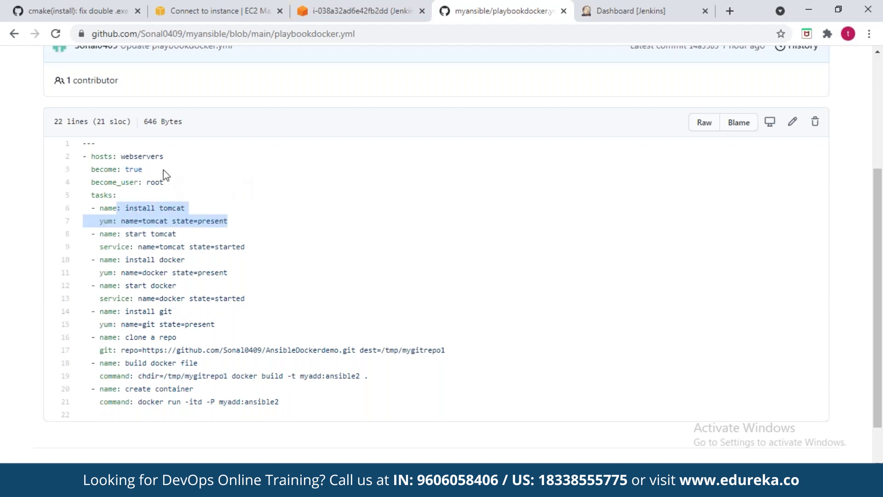
double_click(154, 158)
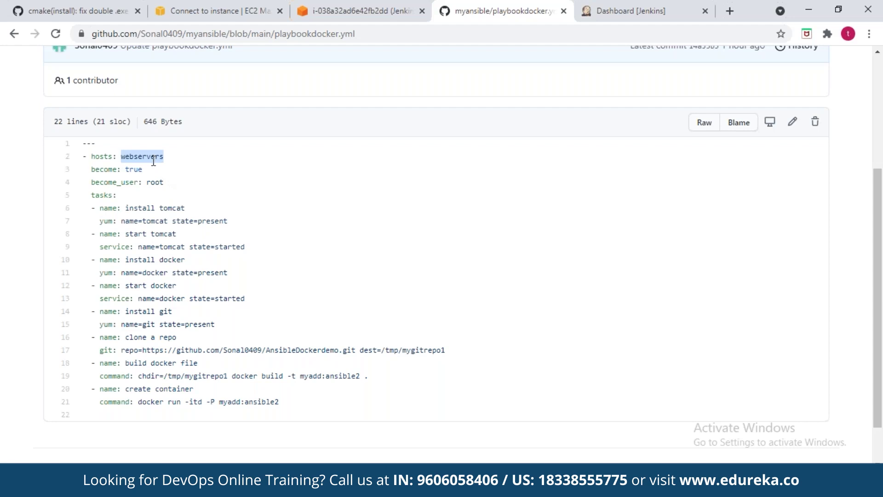
click(157, 208)
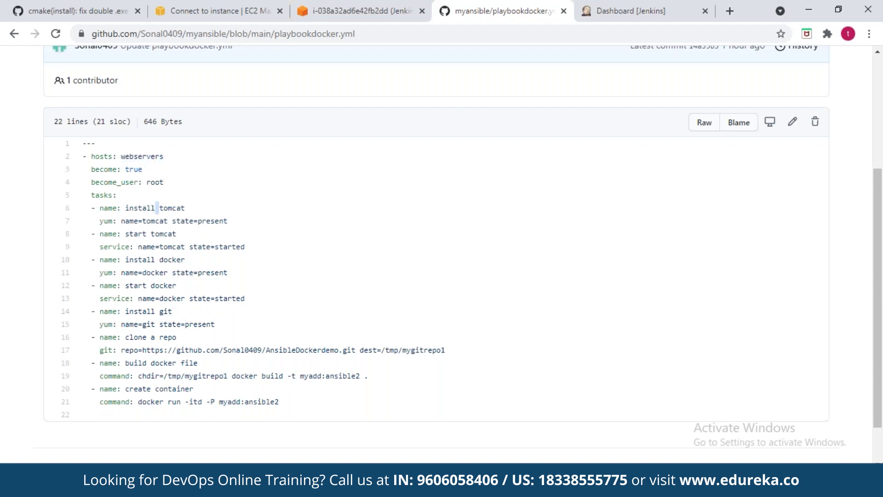
double_click(174, 271)
double_click(160, 298)
Step: Highlight the AnsibleDockerdemo repository name and the docker run command on line 21
click(376, 345)
double_click(328, 351)
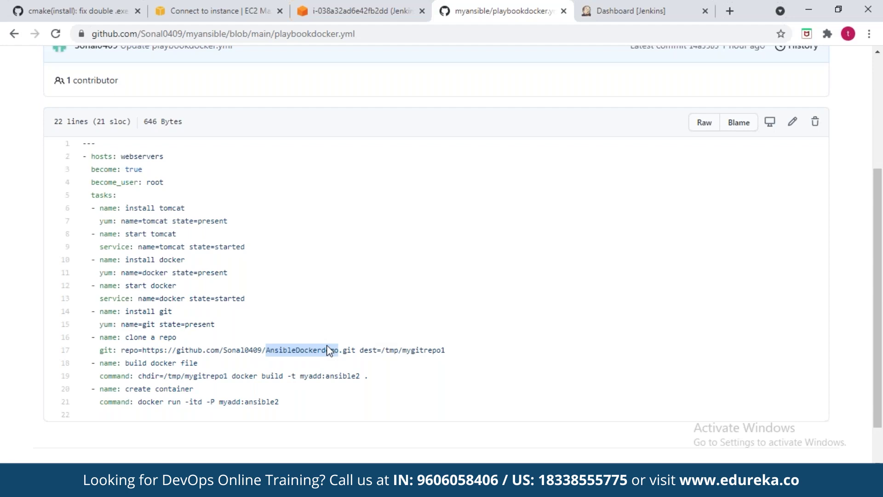
click(316, 388)
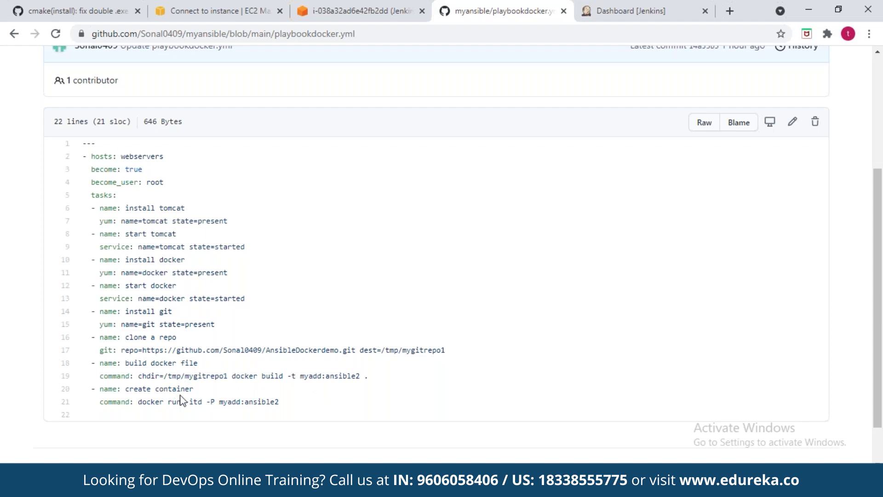
drag(178, 401, 156, 401)
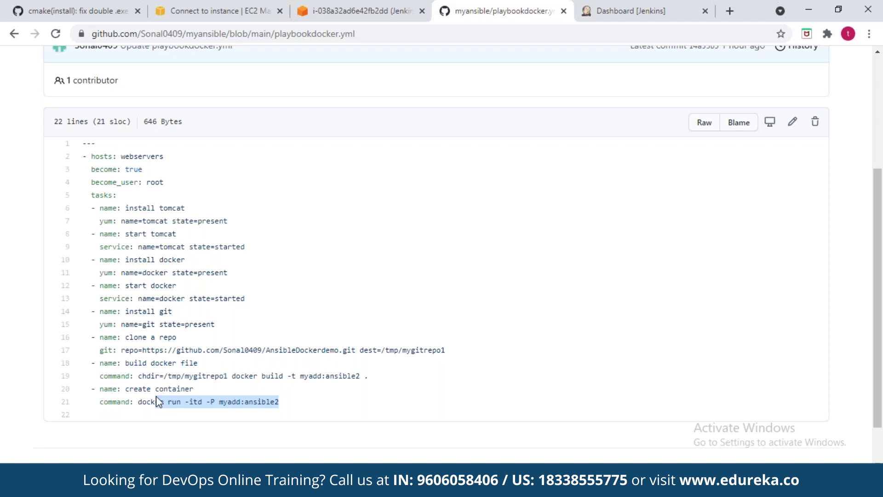
double_click(136, 157)
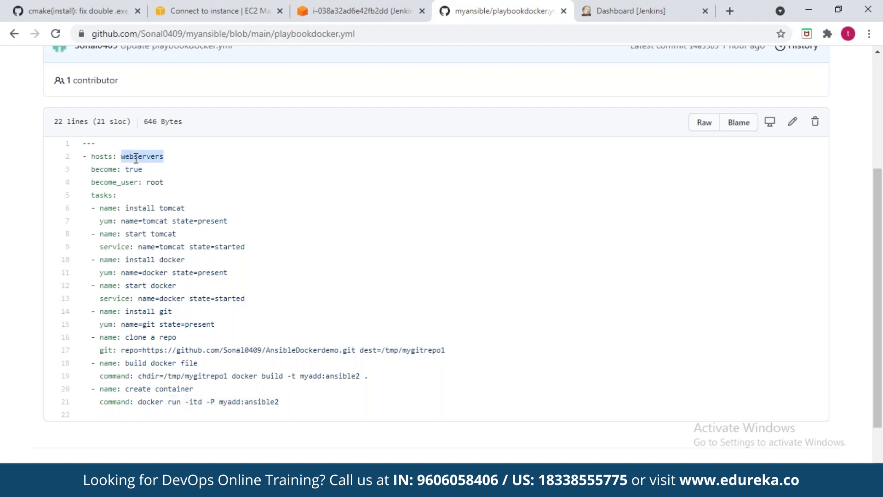
Step: Reload the JenkinsAnsibleHost EC2 terminal session, then return to playbookdocker.yml on GitHub
click(358, 9)
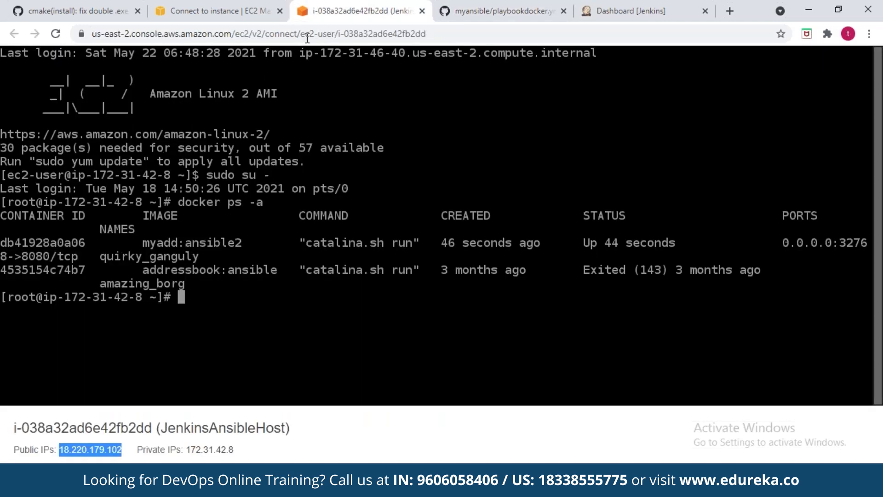
key(F5)
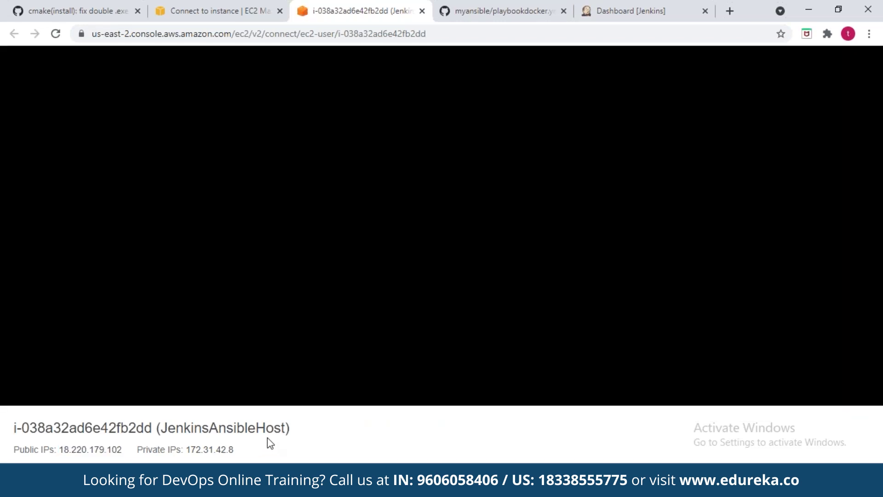
click(523, 7)
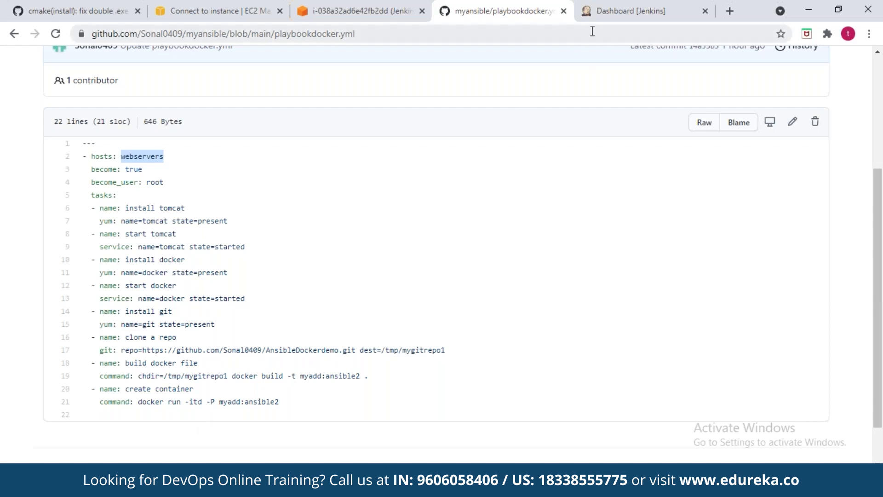
Step: Open the Ansibleplaybookexecute job's configuration at its Pipeline script section
click(603, 11)
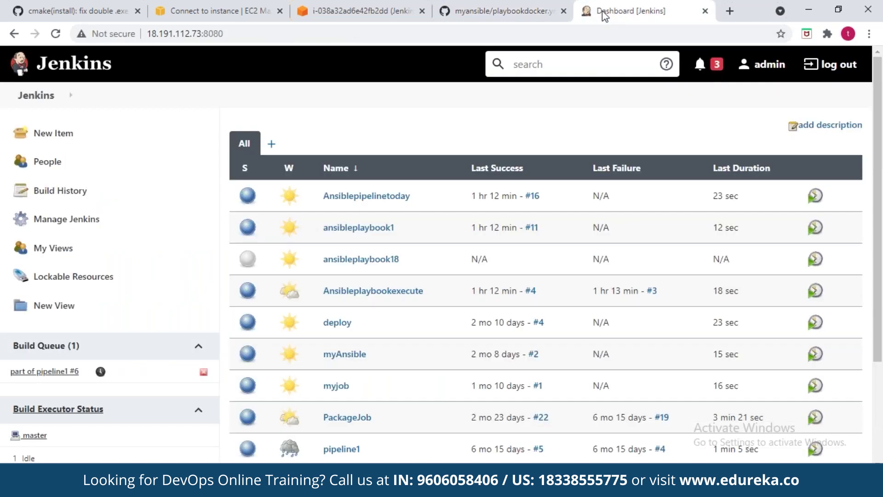
click(372, 293)
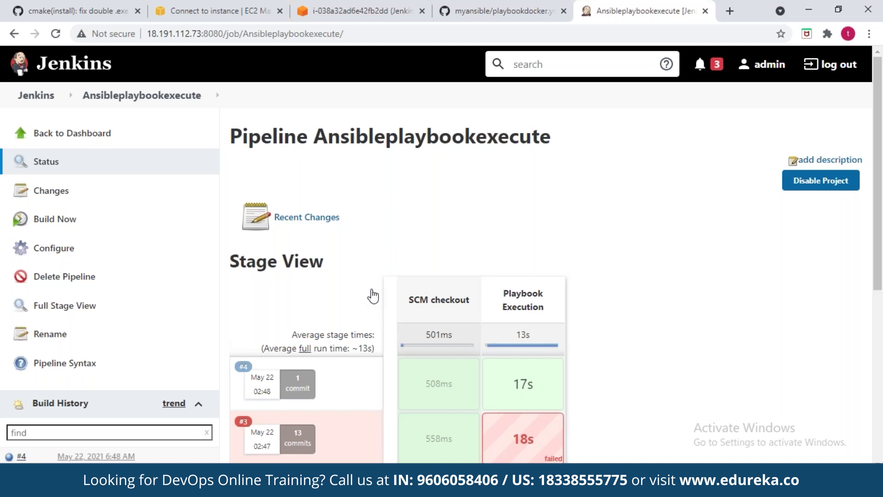
click(44, 248)
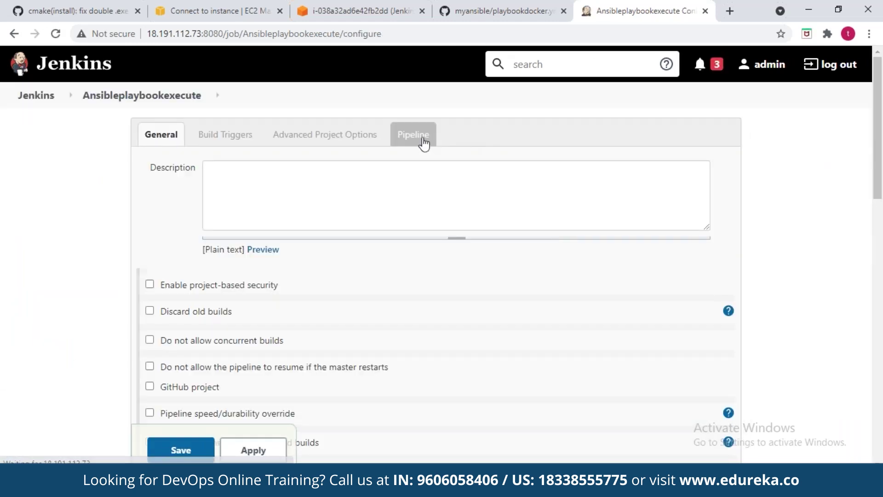
click(422, 140)
Step: Confirm line 14 runs playbookdocker.yml with dev.inv and save the pipeline
click(543, 232)
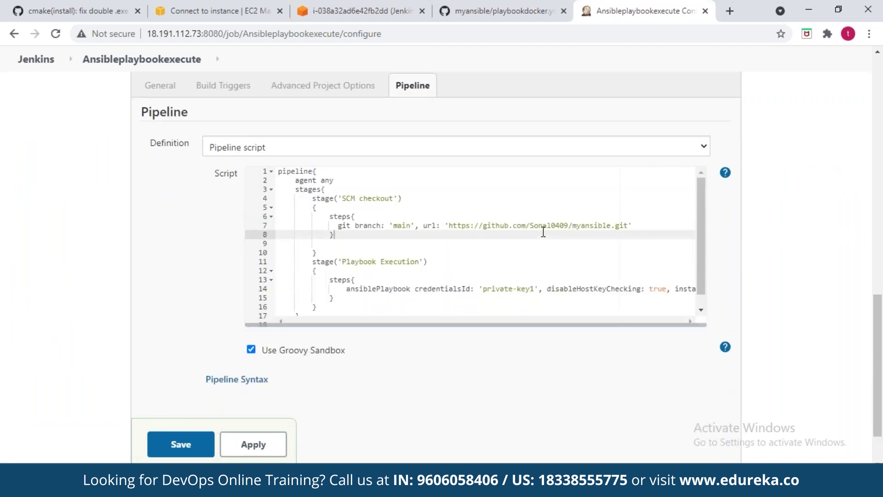
double_click(543, 232)
click(474, 293)
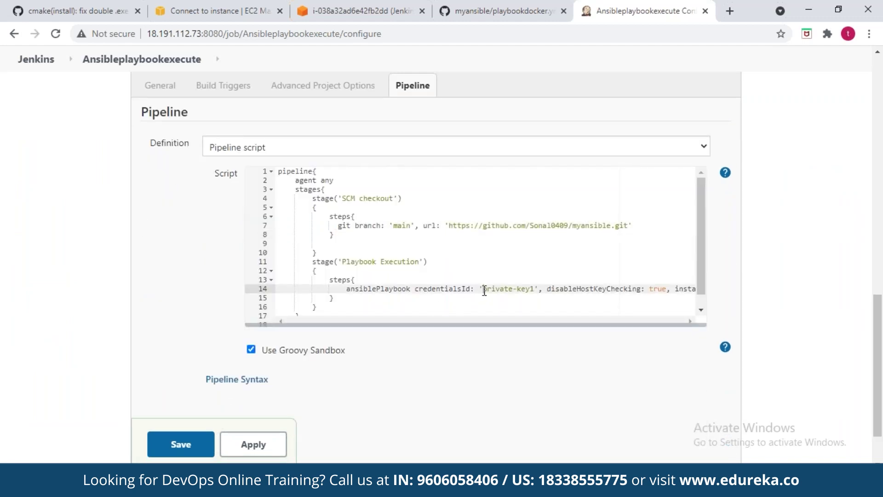
key(End)
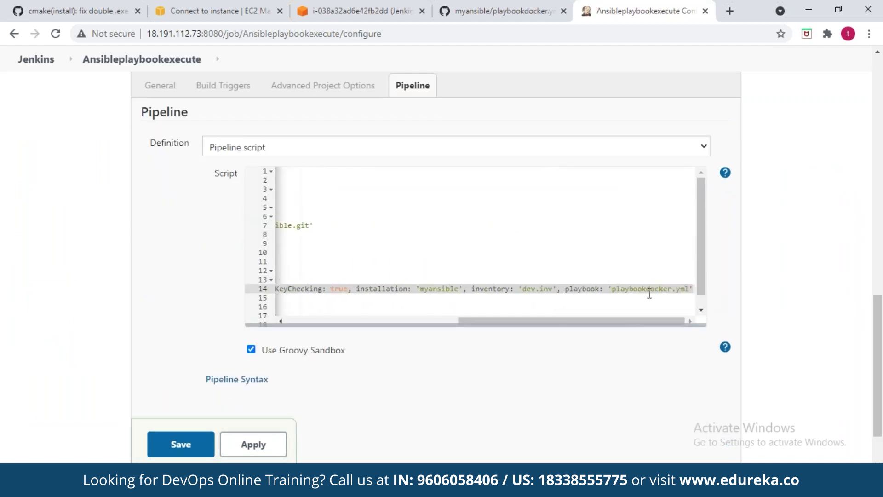
double_click(650, 289)
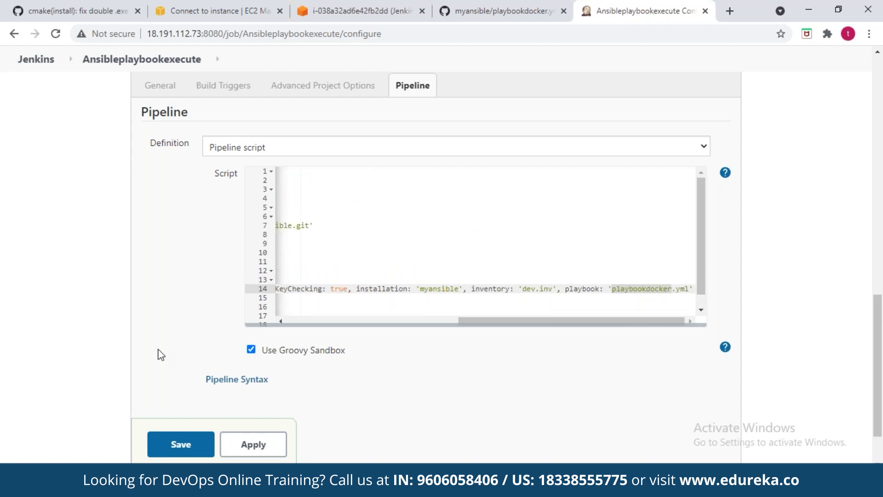
click(187, 448)
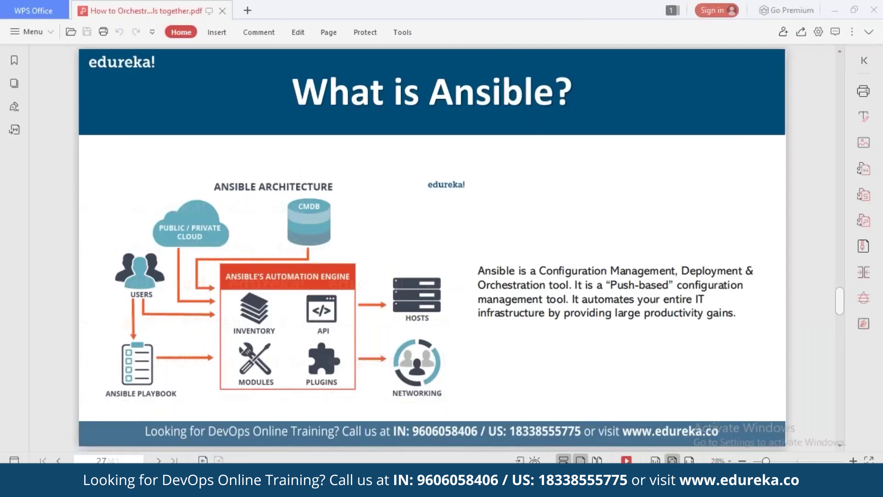
key(alt+Tab)
key(alt+Tab)
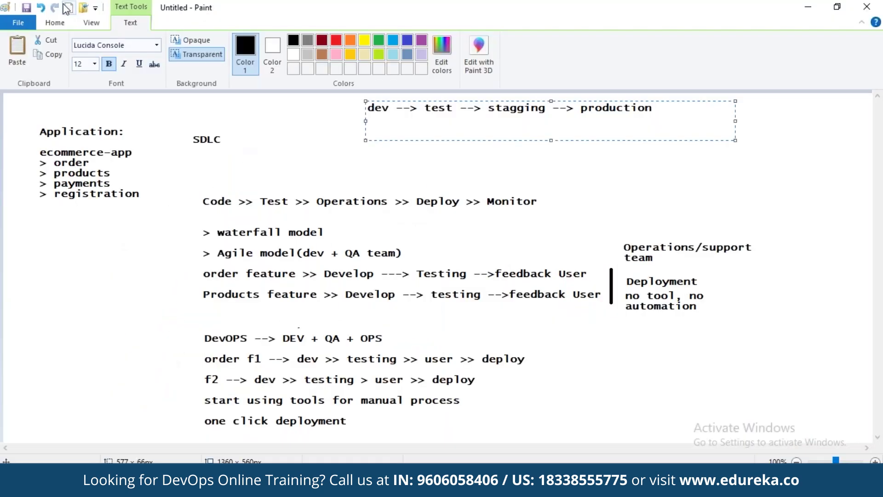
Step: Start a new Paint drawing without saving the old notes and draw a rectangle
click(68, 7)
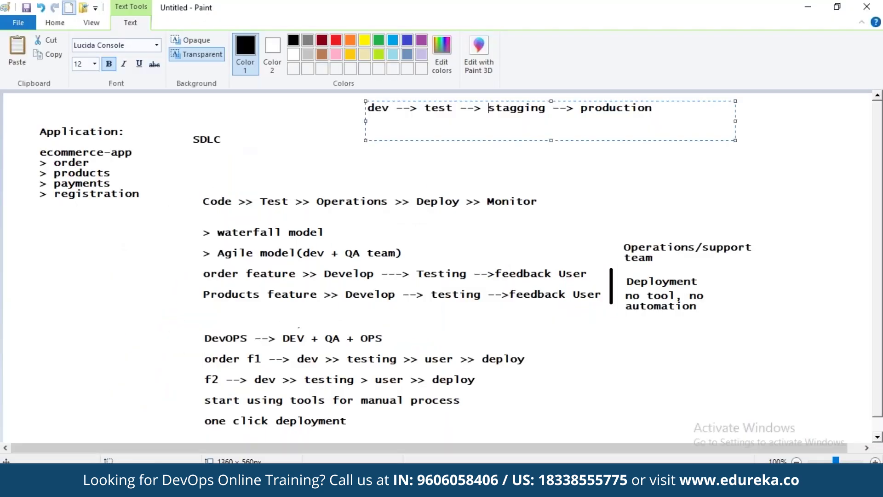
click(484, 248)
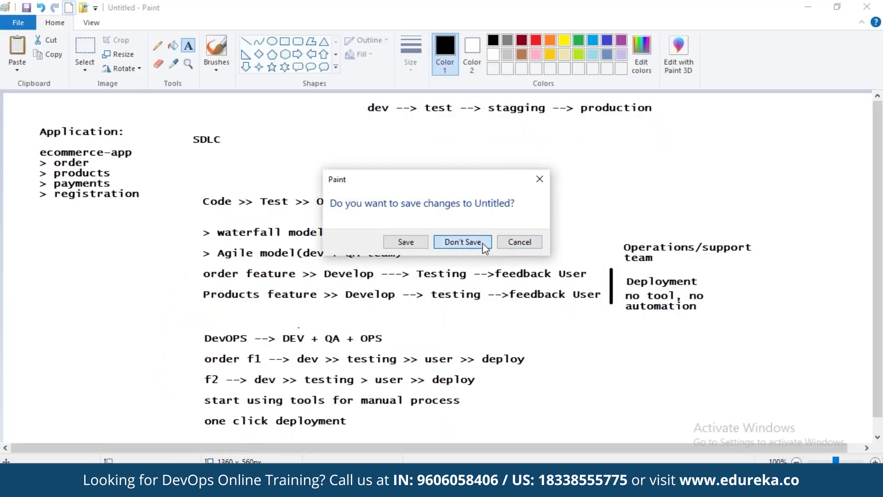
click(288, 42)
drag(173, 136, 249, 174)
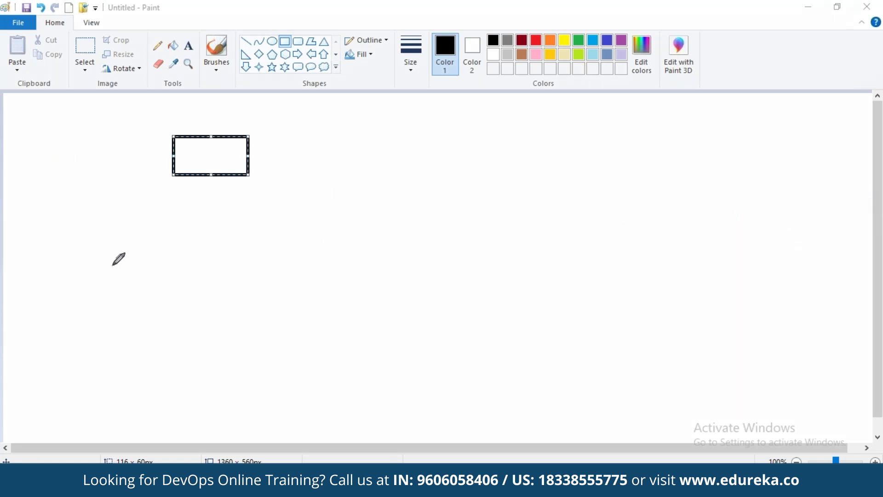
Step: Handwrite the chain git → Maven → docker → Ansible with arrows
mouse_move(168, 216)
mouse_down()
mouse_move(166, 229)
mouse_move(180, 236)
mouse_move(210, 227)
mouse_up()
drag(193, 202, 218, 199)
drag(261, 220, 300, 230)
mouse_move(314, 181)
mouse_down()
mouse_move(331, 229)
mouse_move(367, 191)
mouse_move(378, 198)
mouse_move(439, 151)
mouse_move(458, 163)
mouse_move(543, 141)
mouse_up()
click(403, 225)
mouse_move(519, 135)
mouse_down()
mouse_move(544, 139)
mouse_move(531, 160)
mouse_up()
mouse_move(568, 109)
mouse_down()
mouse_move(575, 122)
mouse_move(613, 115)
mouse_move(591, 130)
mouse_move(638, 91)
mouse_move(664, 104)
mouse_move(690, 94)
mouse_move(699, 104)
mouse_up()
click(624, 161)
mouse_move(622, 169)
mouse_down()
mouse_move(650, 187)
mouse_move(623, 197)
mouse_move(643, 264)
mouse_up()
drag(635, 213, 666, 239)
mouse_move(666, 239)
mouse_down()
mouse_move(630, 250)
mouse_move(698, 177)
mouse_move(722, 192)
mouse_move(727, 167)
mouse_move(764, 176)
mouse_up()
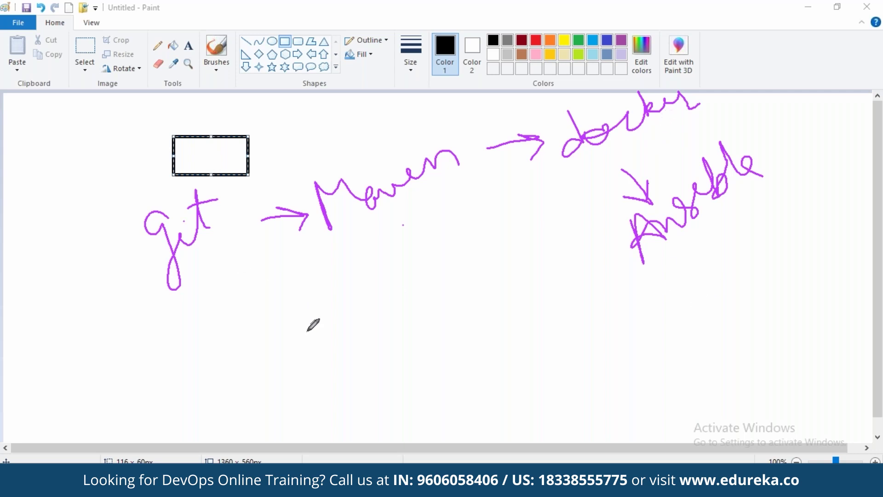
Step: Enclose the tool chain in a long curve labelled Jenkins
mouse_move(101, 213)
mouse_down()
mouse_move(294, 407)
mouse_move(853, 265)
mouse_up()
mouse_move(358, 338)
mouse_down()
mouse_move(381, 343)
mouse_move(400, 322)
mouse_move(432, 308)
mouse_move(482, 248)
mouse_move(495, 278)
mouse_up()
click(444, 261)
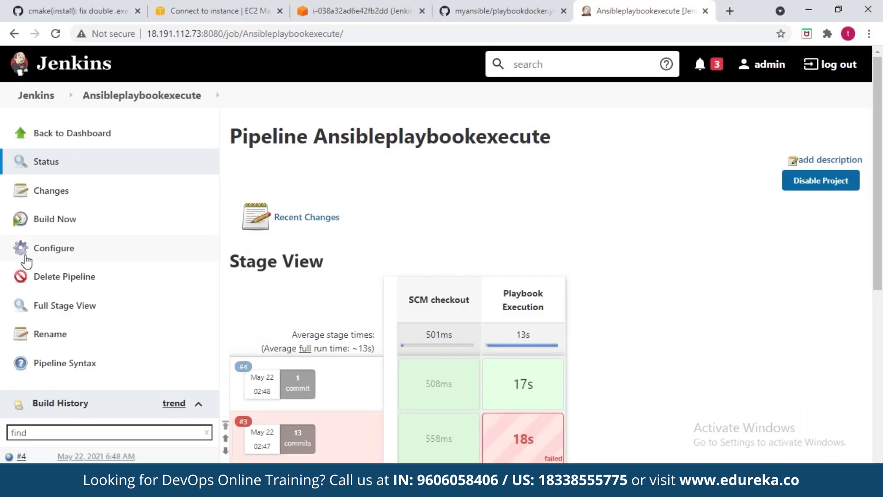
click(51, 251)
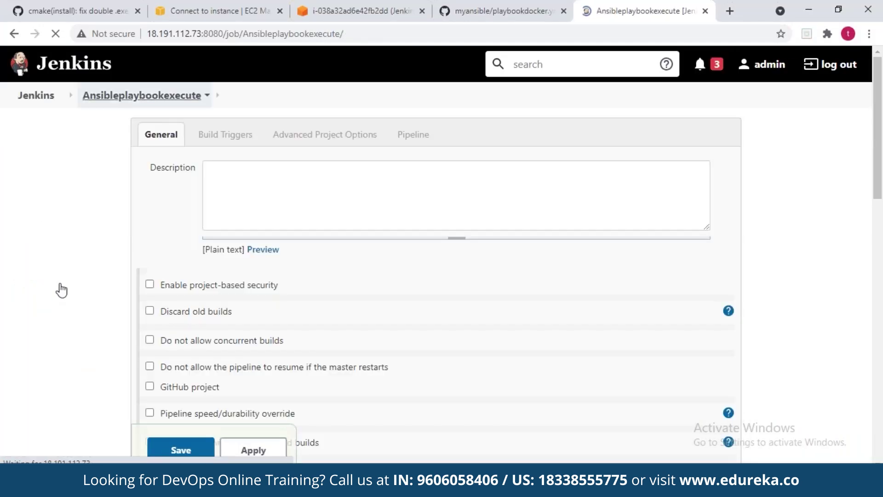
Step: Start build #5 of Ansibleplaybookexecute and open its console output
click(57, 220)
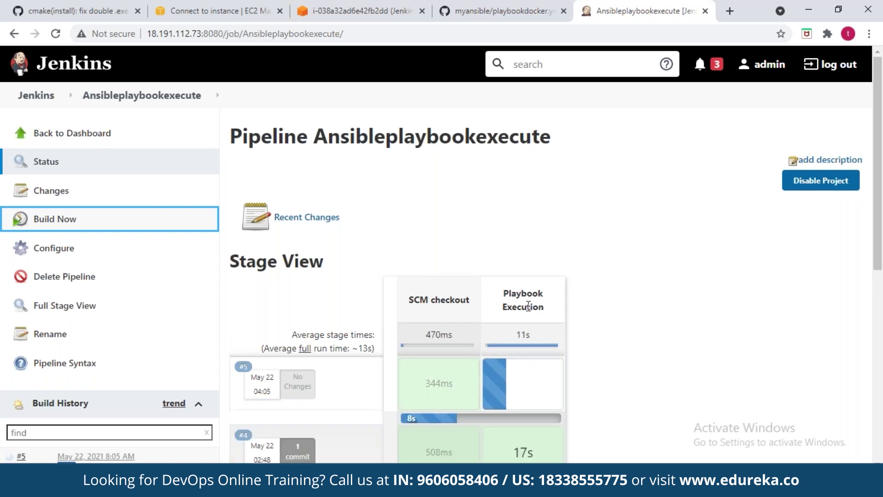
click(9, 458)
click(9, 458)
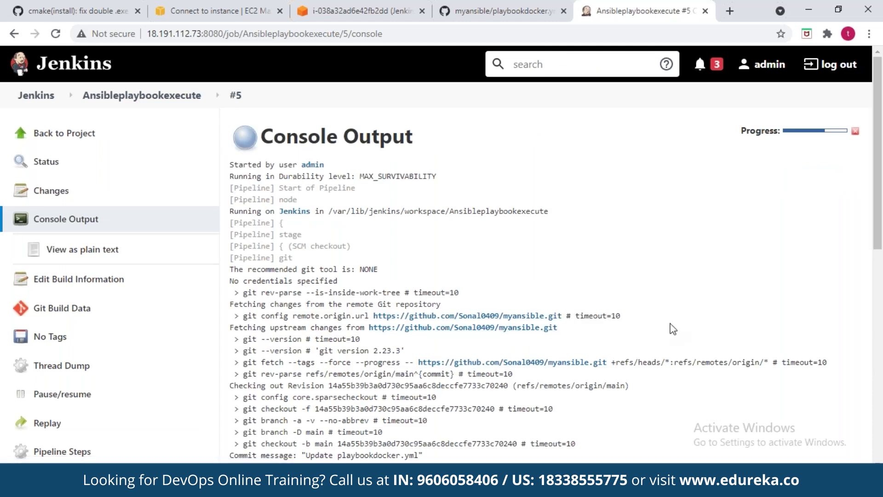
Step: Scroll build #5's console down to the PLAY RECAP: ok=9, changed=2, failed=0
scroll(672, 328, down, 5)
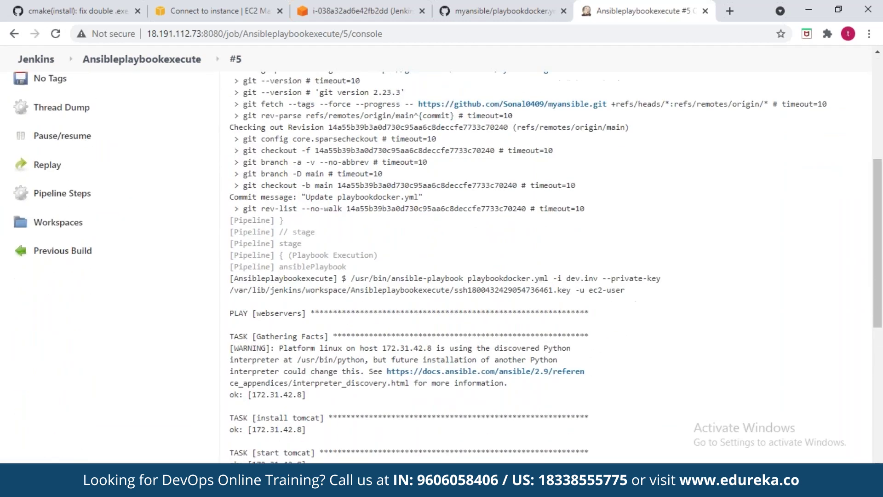
scroll(354, 230, down, 5)
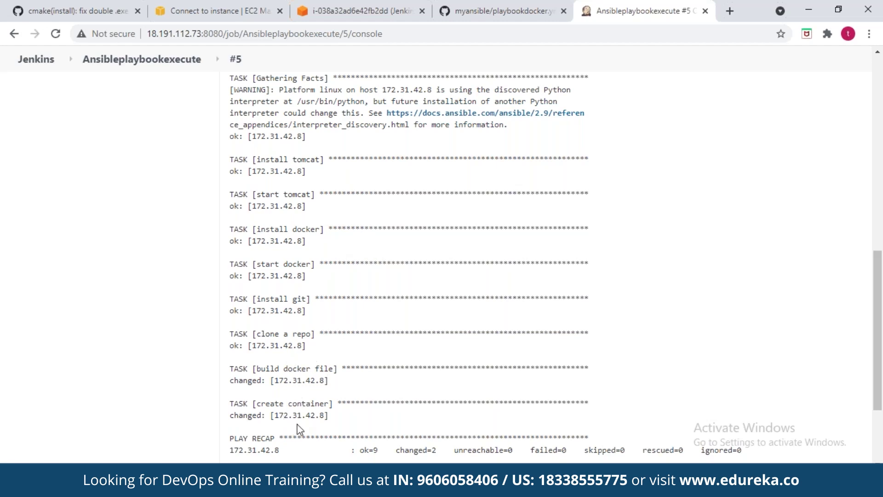
scroll(300, 430, down, 1)
drag(270, 372, 272, 375)
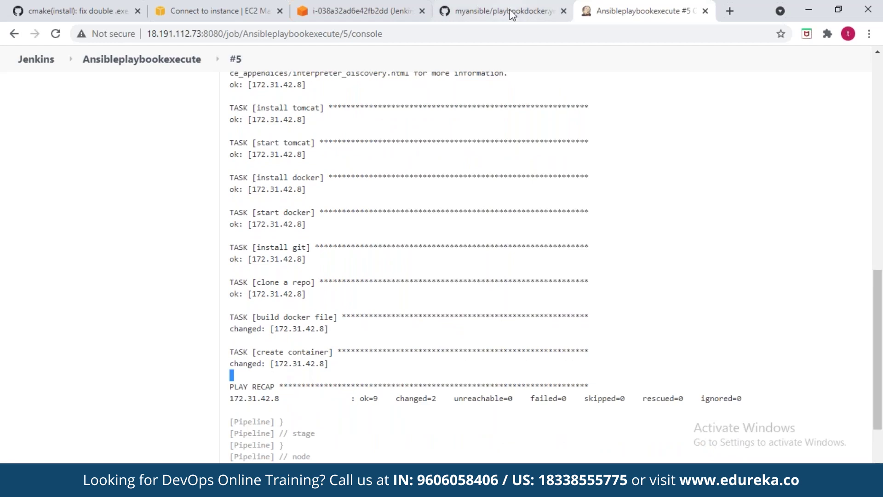
Step: On the EC2 host, become root with sudo su - and run docker ps -a
click(369, 13)
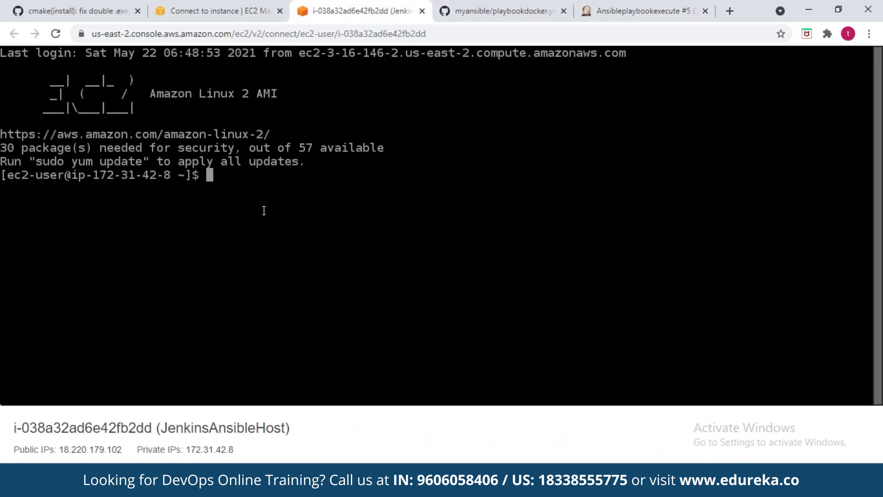
text(sudo su -)
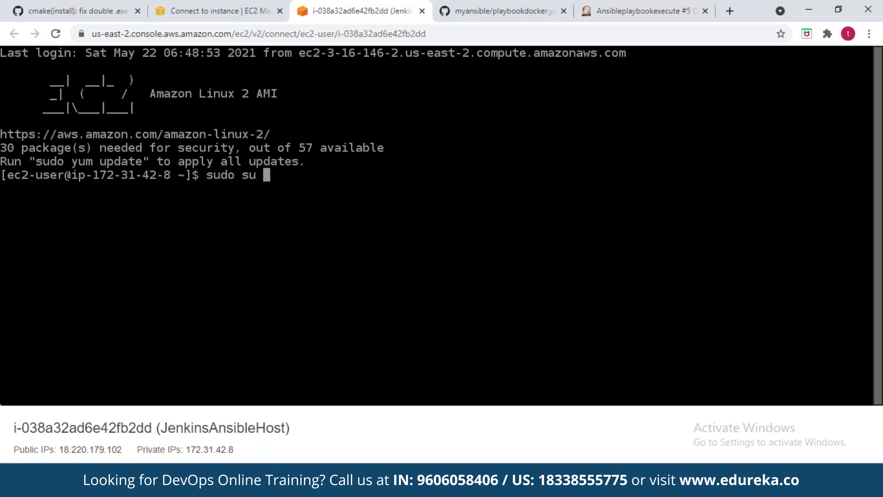
key(Return)
text(docker ps -a)
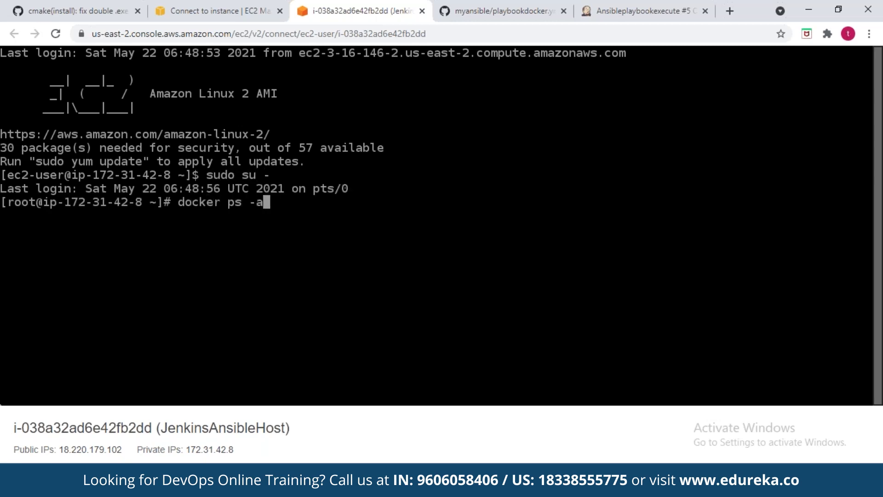
key(Return)
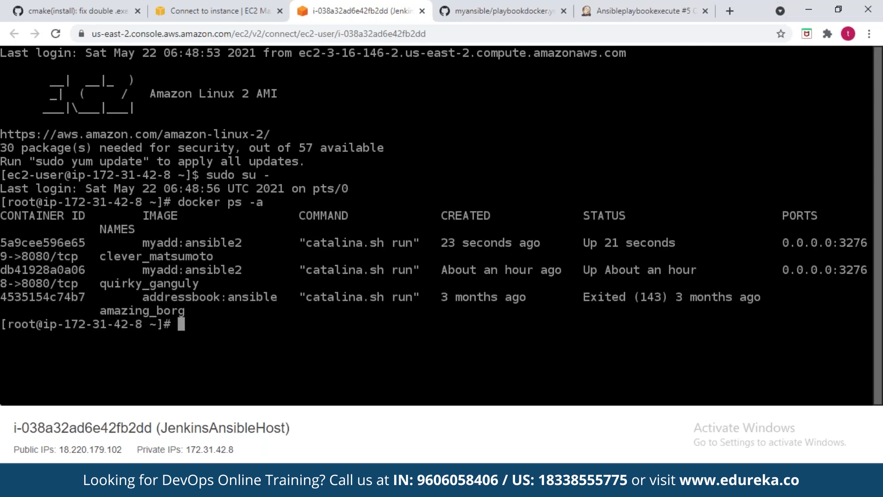
Step: Mark the new myadd:ansible2 container row and select the host's public IP
double_click(621, 243)
drag(214, 256, 0, 243)
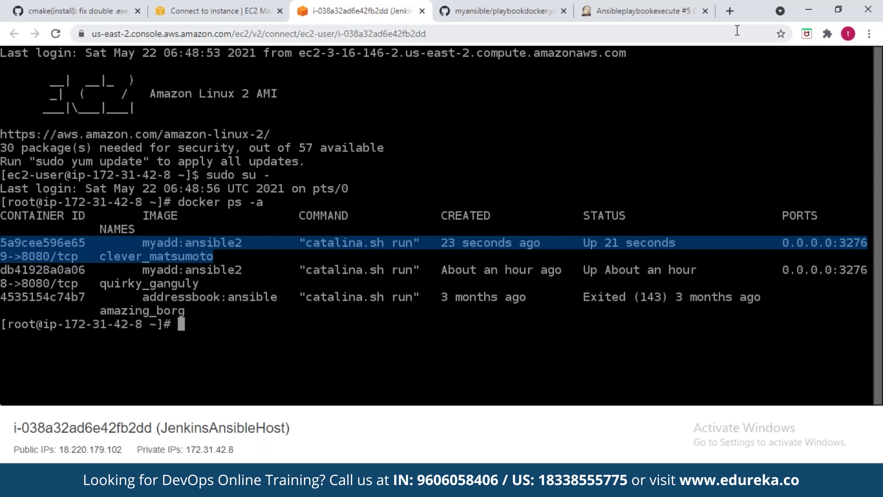
double_click(94, 444)
key(ctrl+c)
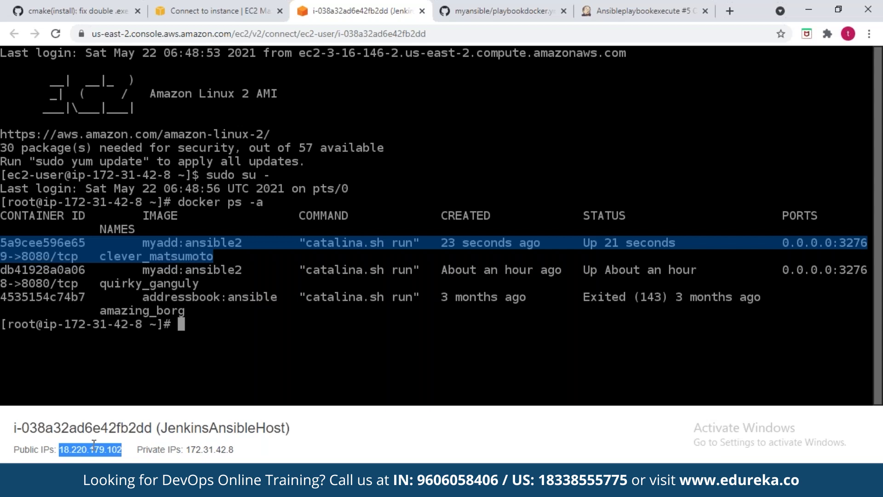
Step: In a new tab, load the host's public IP on port 32769
click(729, 11)
key(ctrl+v)
text(:32769)
key(Return)
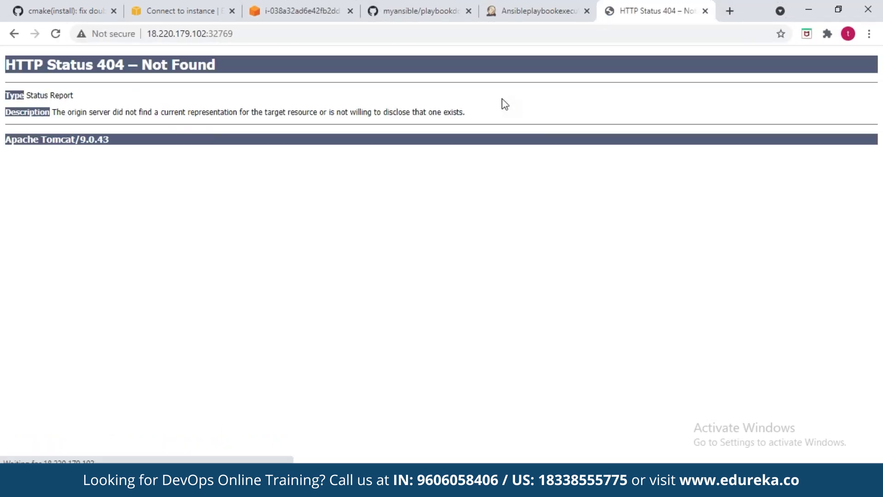
Step: Append /addressbook to load the Addressbook app, then return to the Jenkins job page
click(393, 32)
click(393, 32)
text(/addressbook)
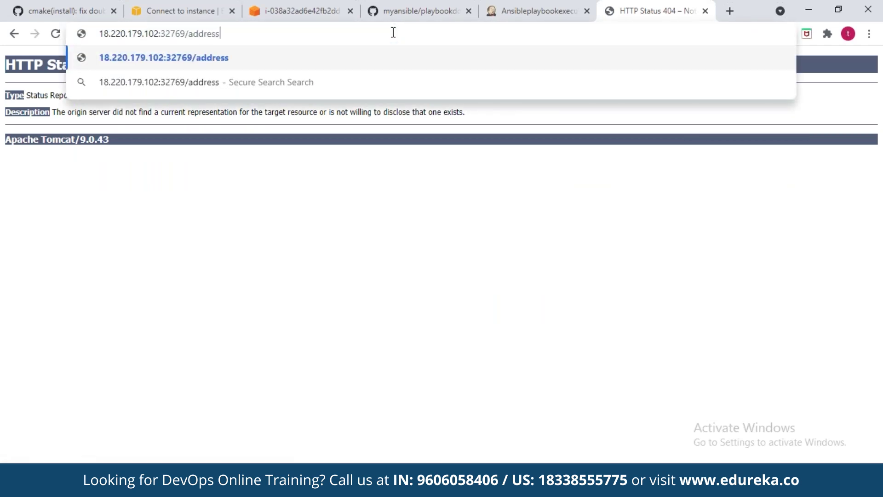
key(Return)
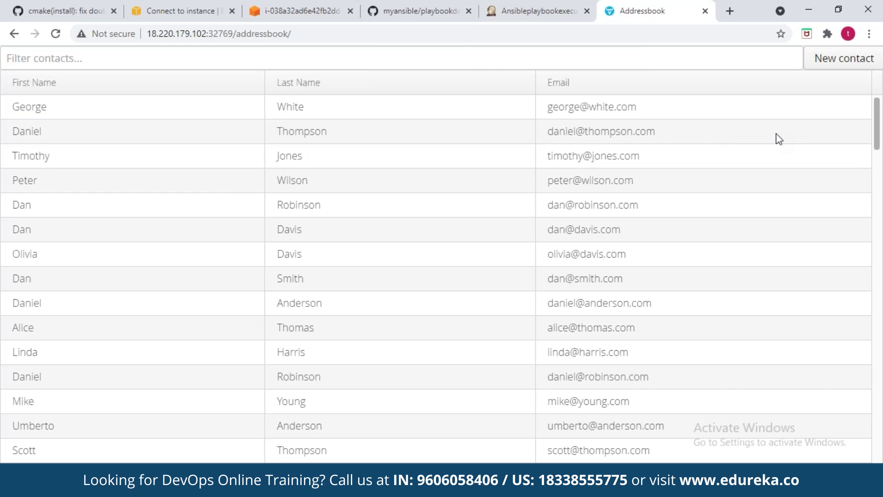
click(423, 34)
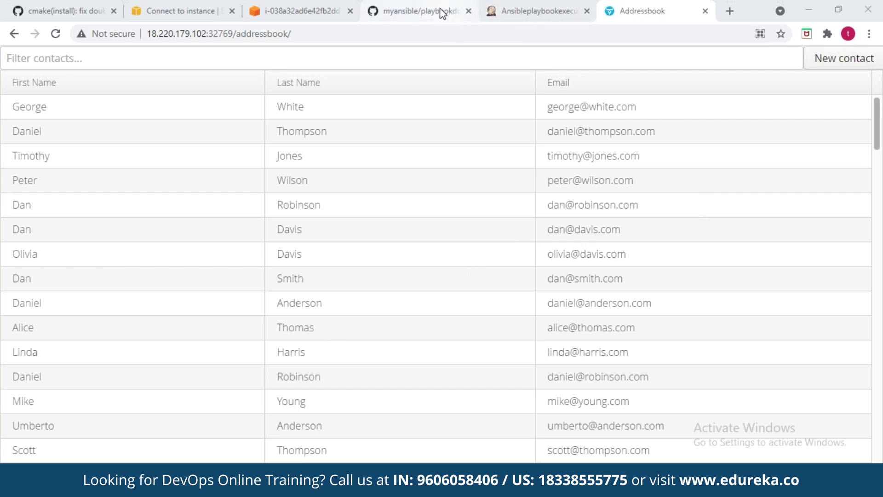
click(520, 10)
click(112, 62)
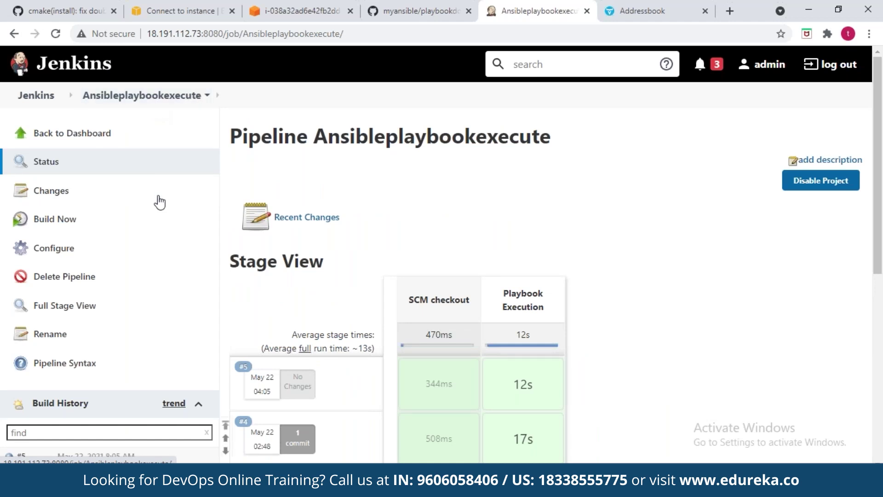
Step: Close the Addressbook tab, leaving Jenkins' Ansibleplaybookexecute page with build #5 successful
click(623, 6)
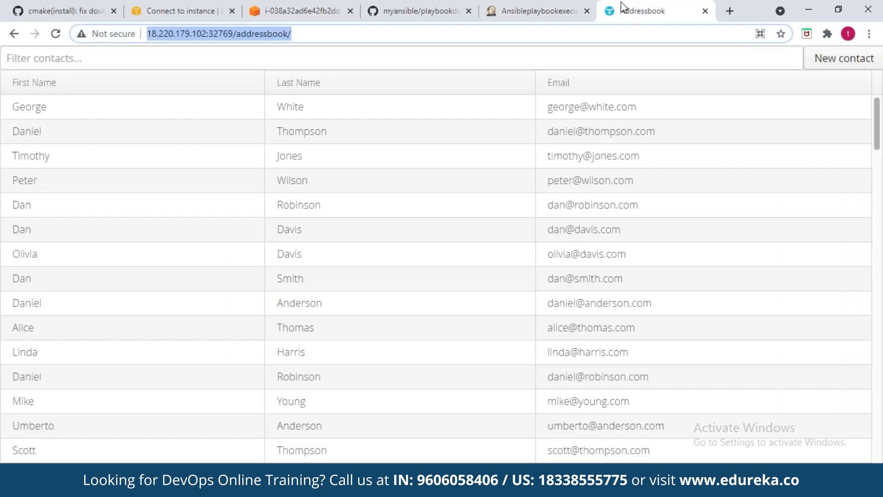
click(705, 11)
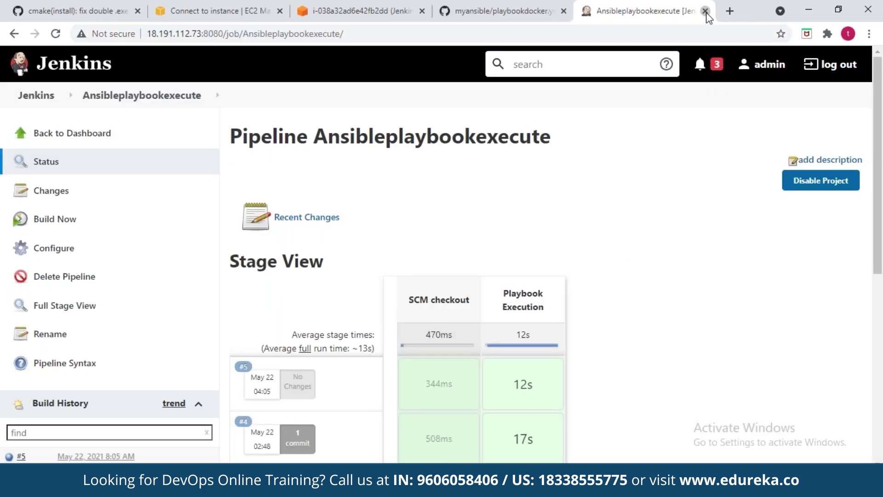